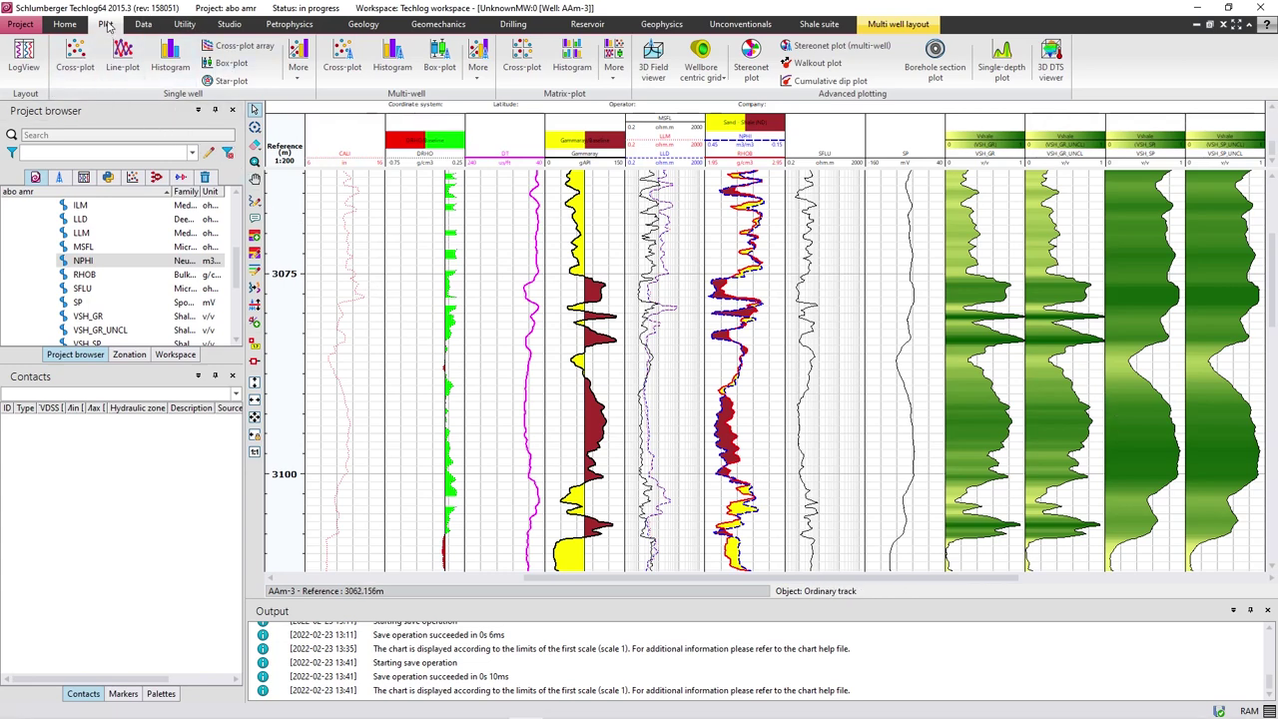
# Build a new cross-plot with NPHI on the X axis and RHOB on the Y axis.
pyautogui.click(75, 59)
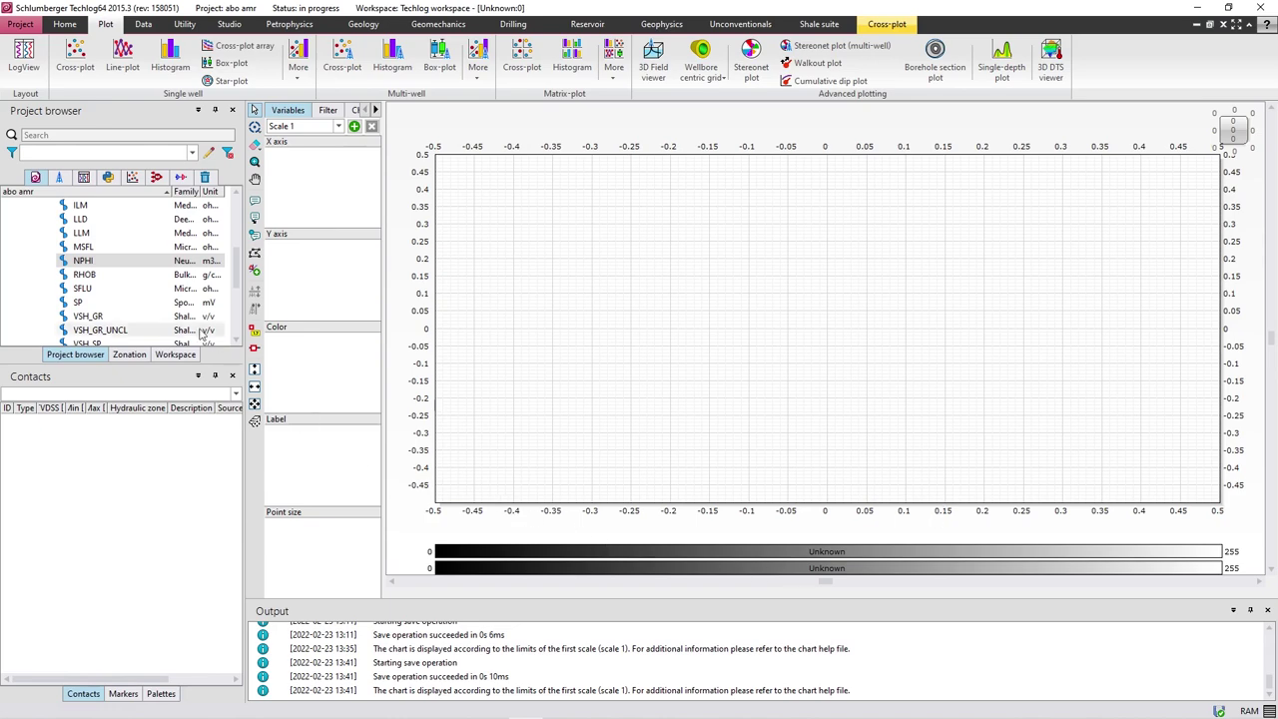
pyautogui.moveTo(93, 262); pyautogui.dragTo(684, 543)
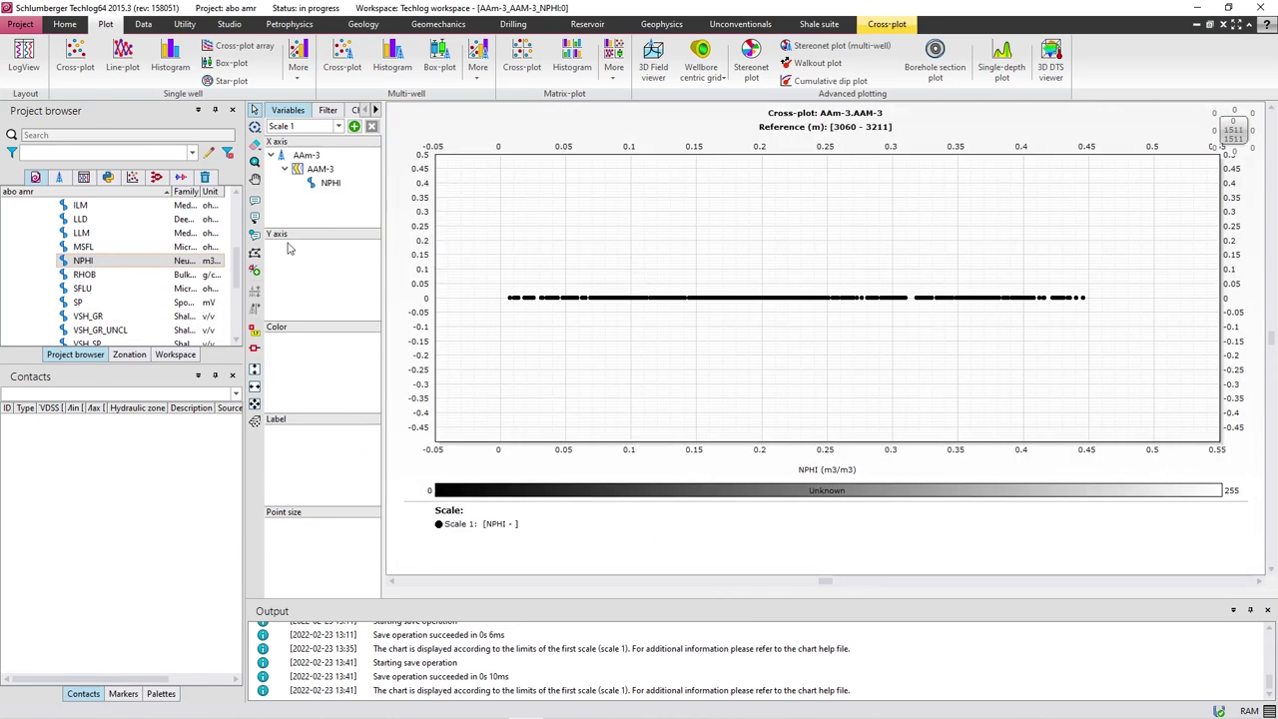
pyautogui.moveTo(93, 276); pyautogui.dragTo(417, 230)
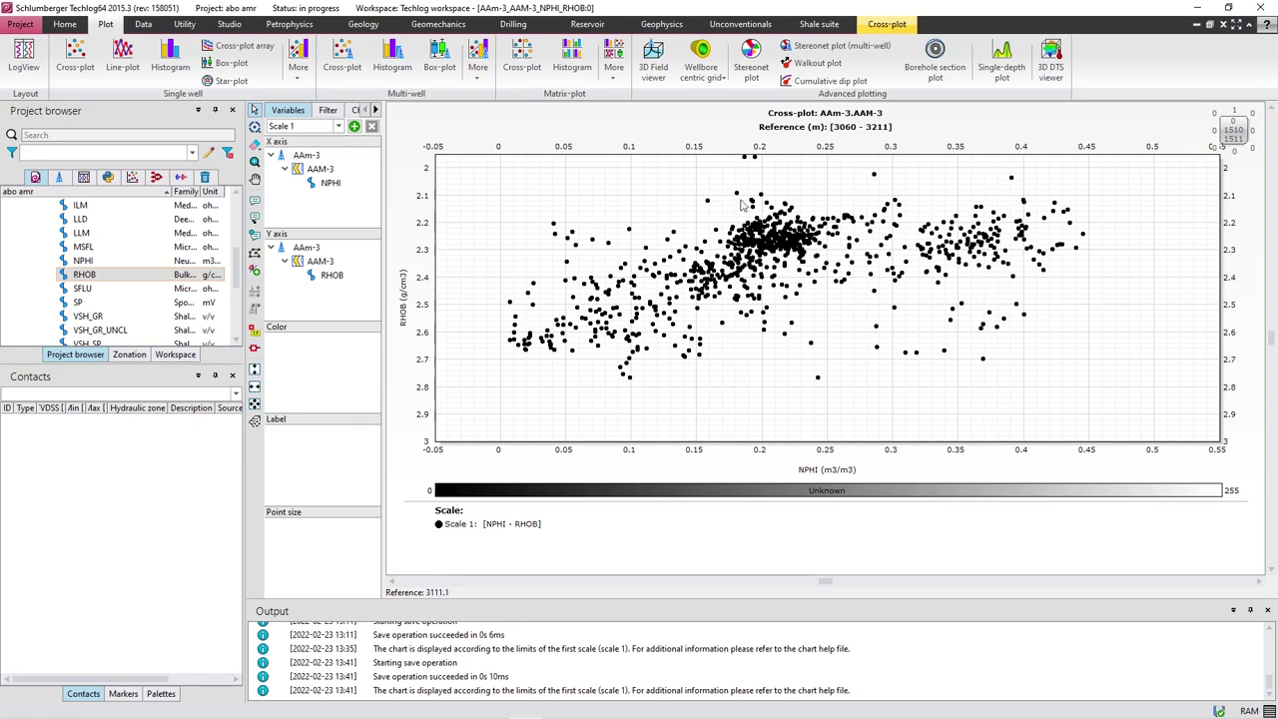
# Add the Schlumberger Por-13 Neutron Porosity vs Bulk Density APLC chart to the cross-plot.
pyautogui.click(376, 111)
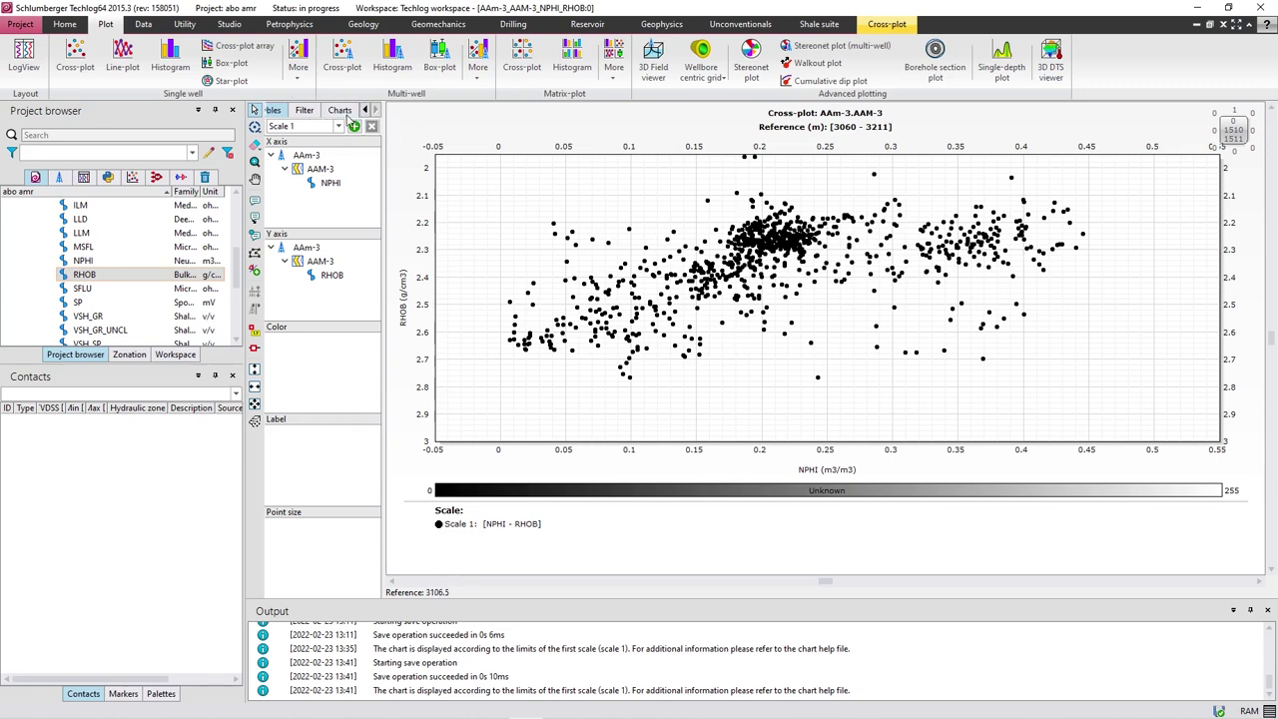
pyautogui.click(336, 111)
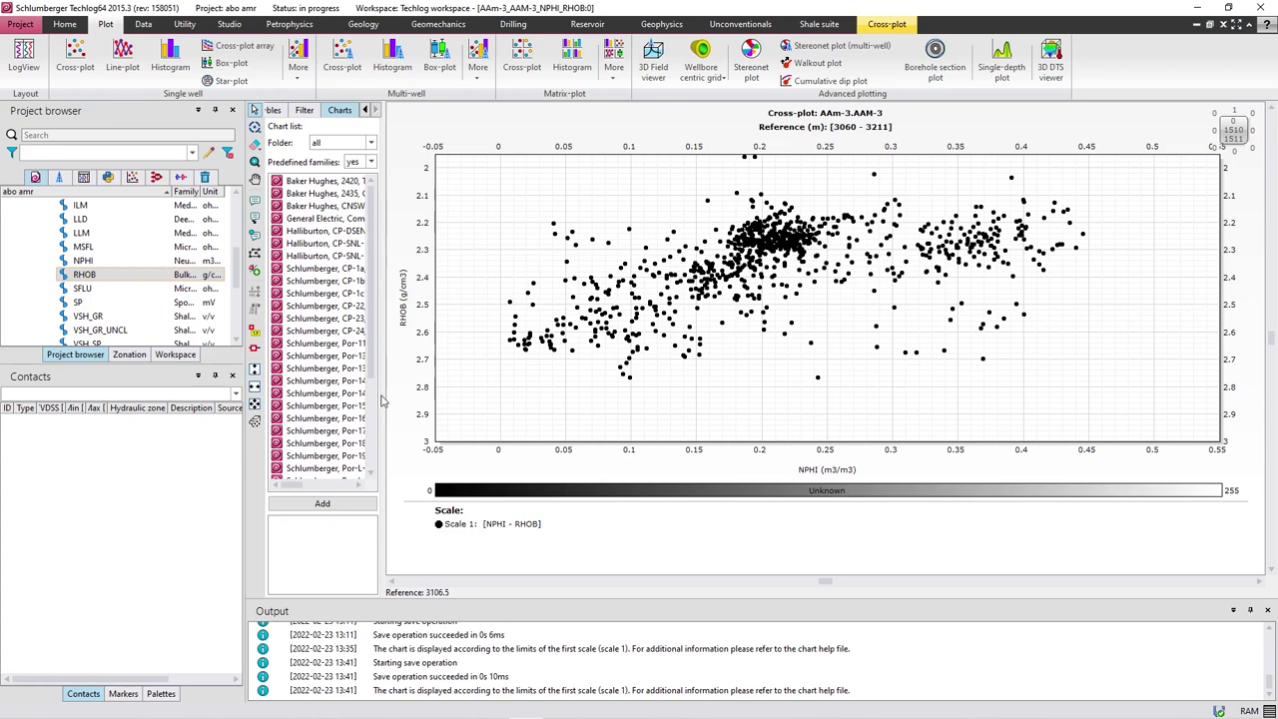
pyautogui.moveTo(394, 405); pyautogui.dragTo(597, 424)
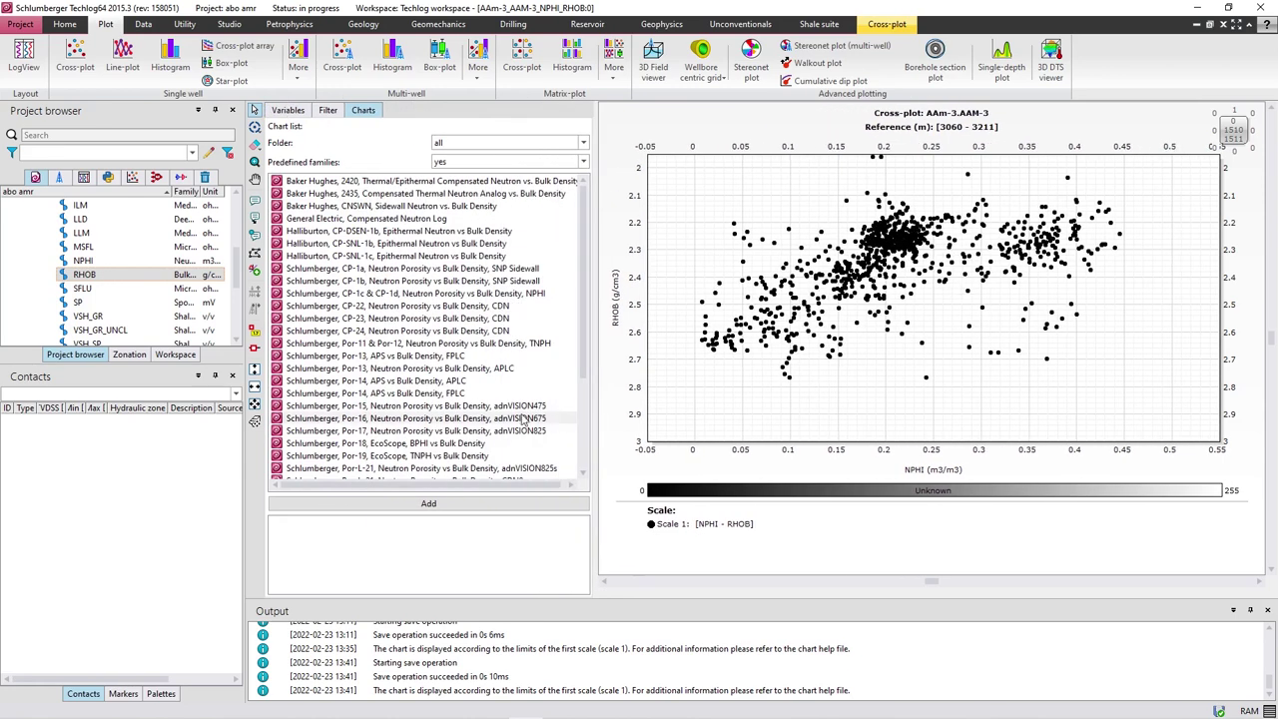
pyautogui.click(363, 369)
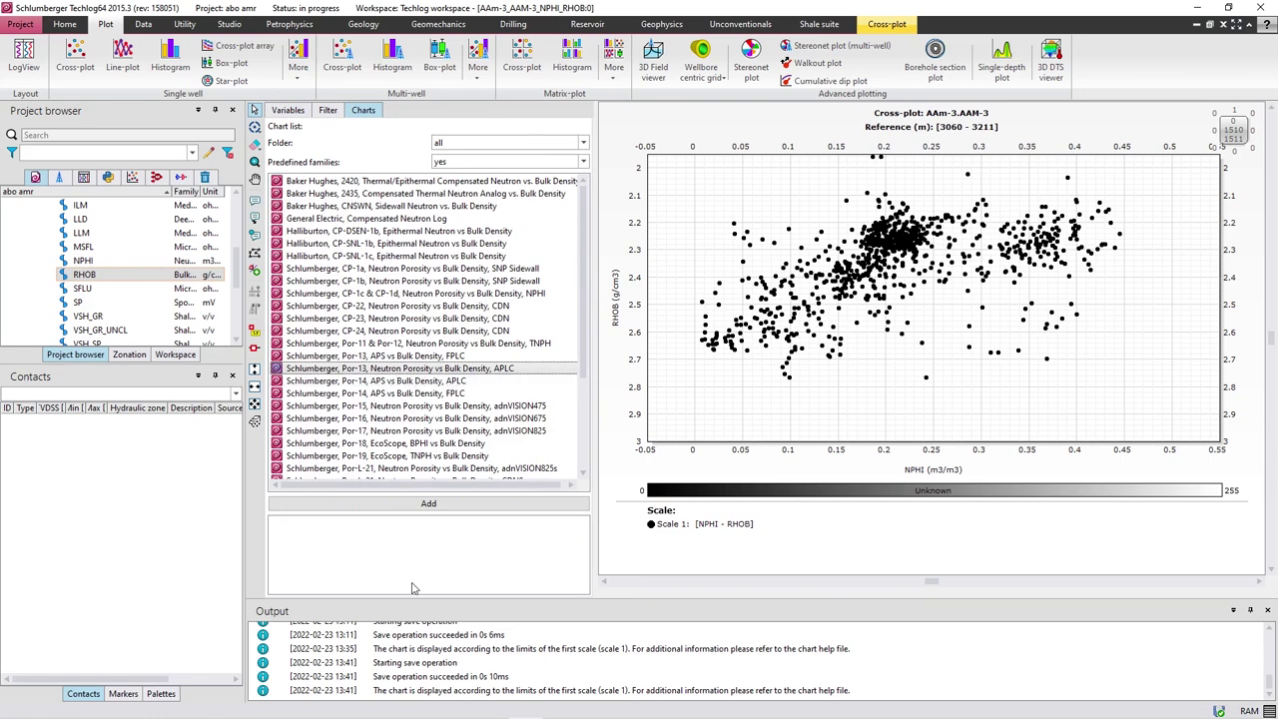
pyautogui.click(427, 505)
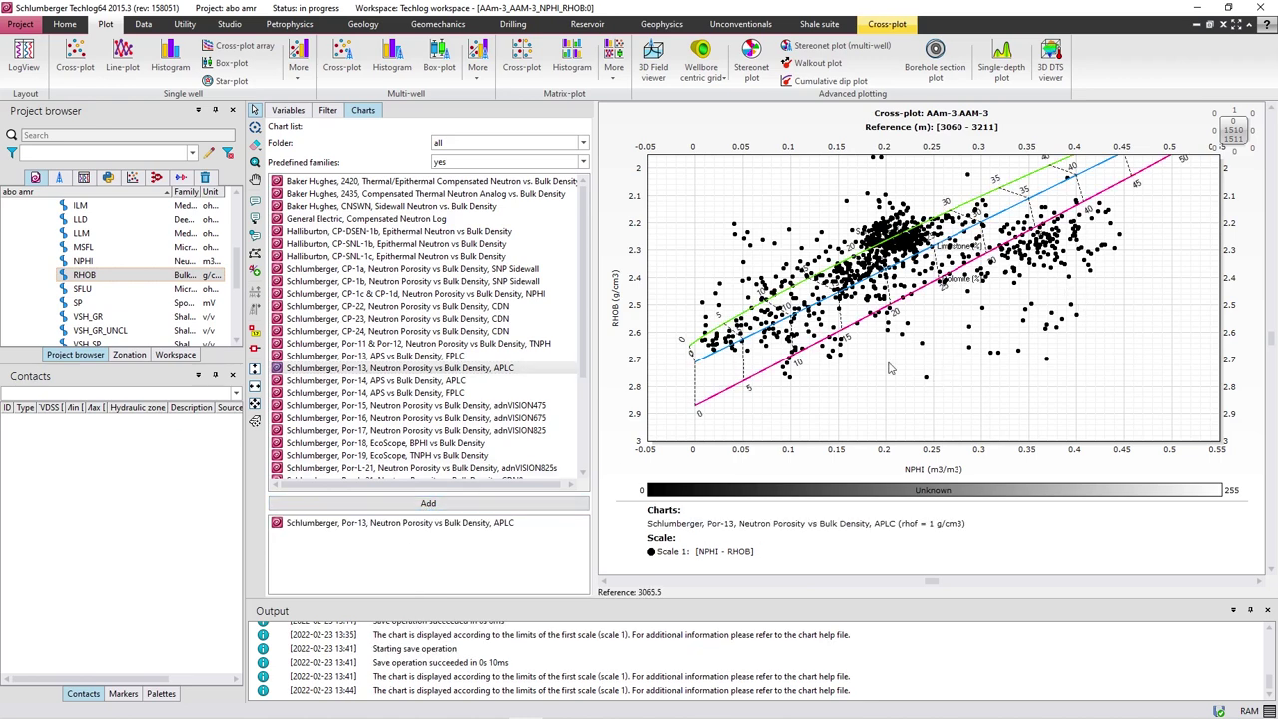
# Zoom in to inspect the chart lines, then zoom back out to the full range.
pyautogui.scroll(3, 906, 270)
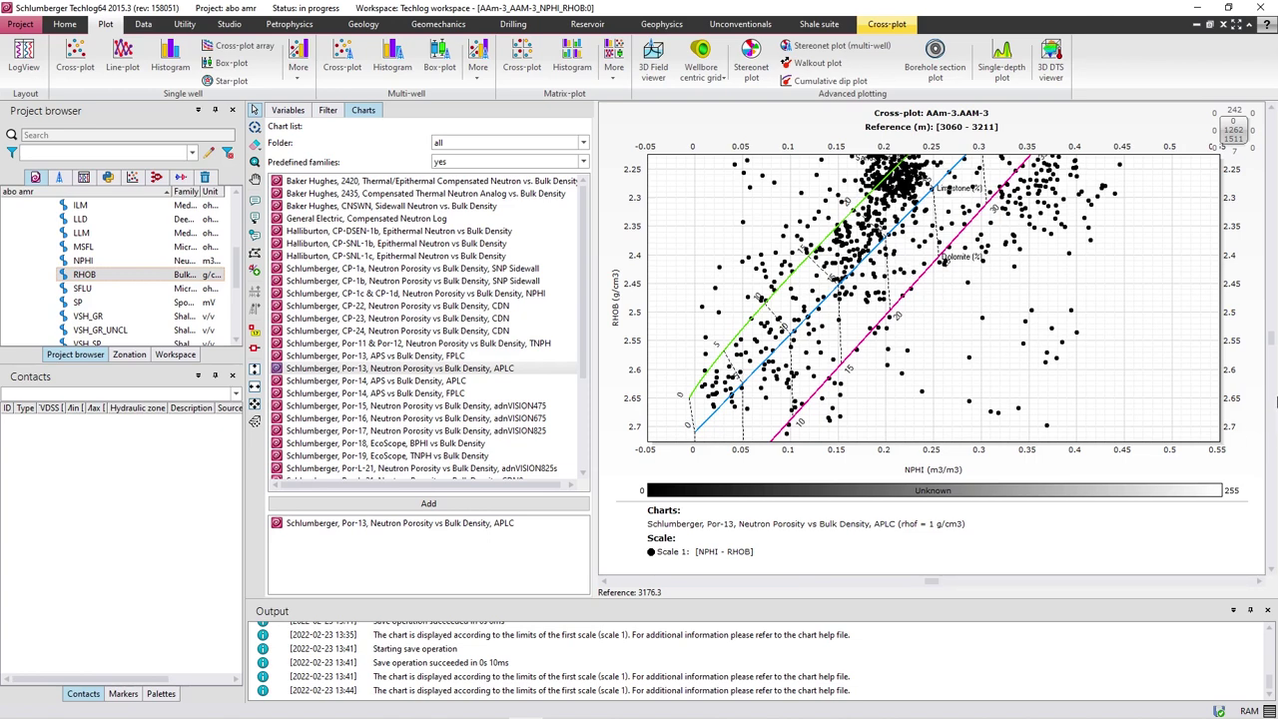
pyautogui.scroll(4, 934, 299)
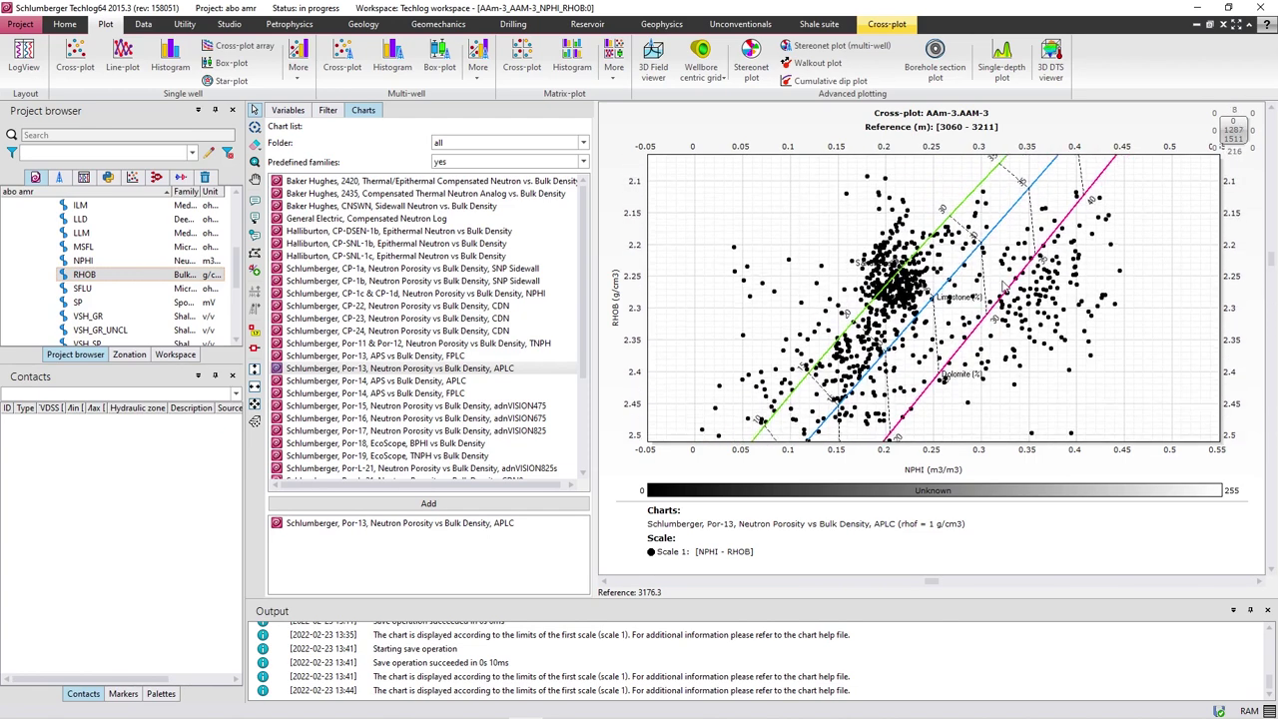
pyautogui.scroll(2, 1014, 333)
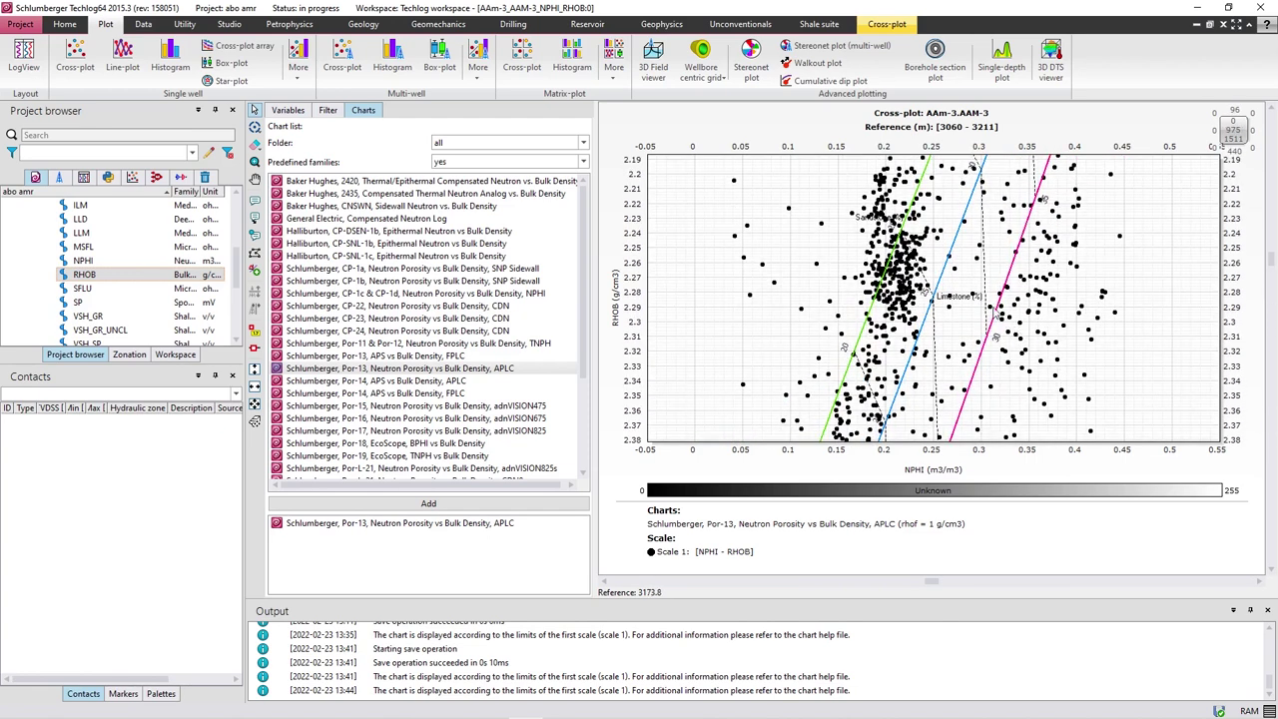
pyautogui.scroll(-3, 962, 320)
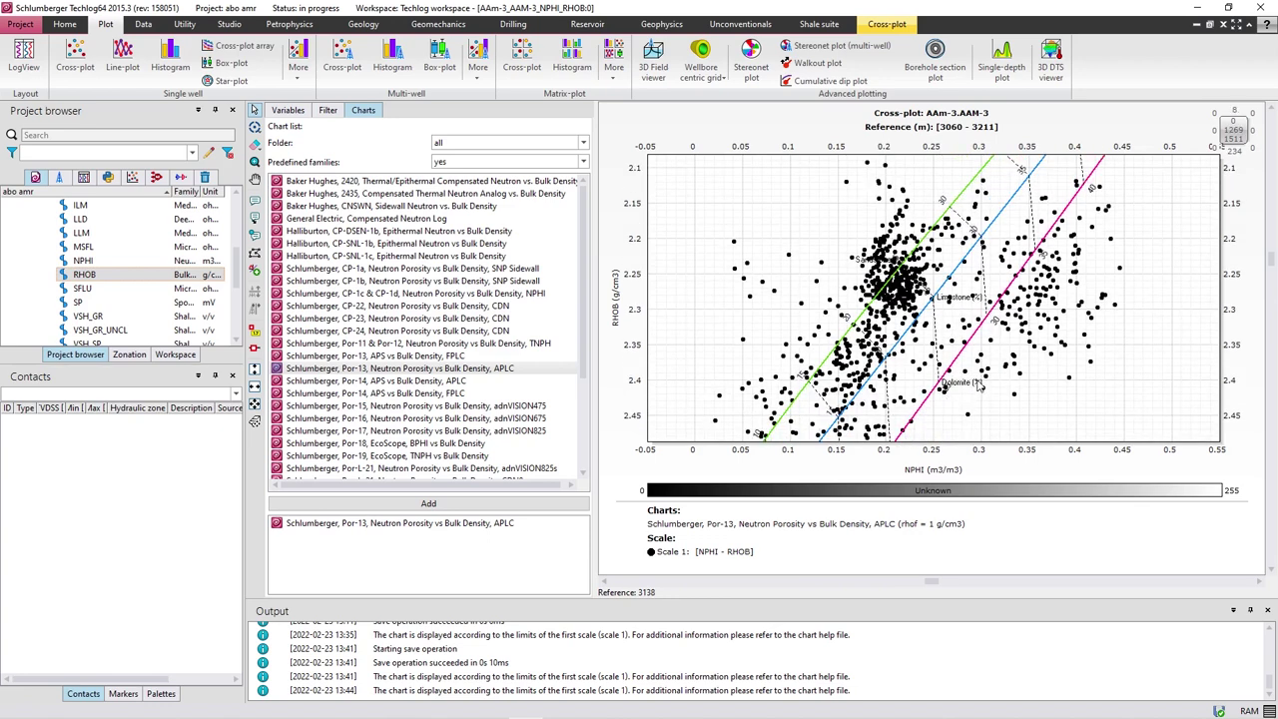
pyautogui.scroll(-5, 947, 396)
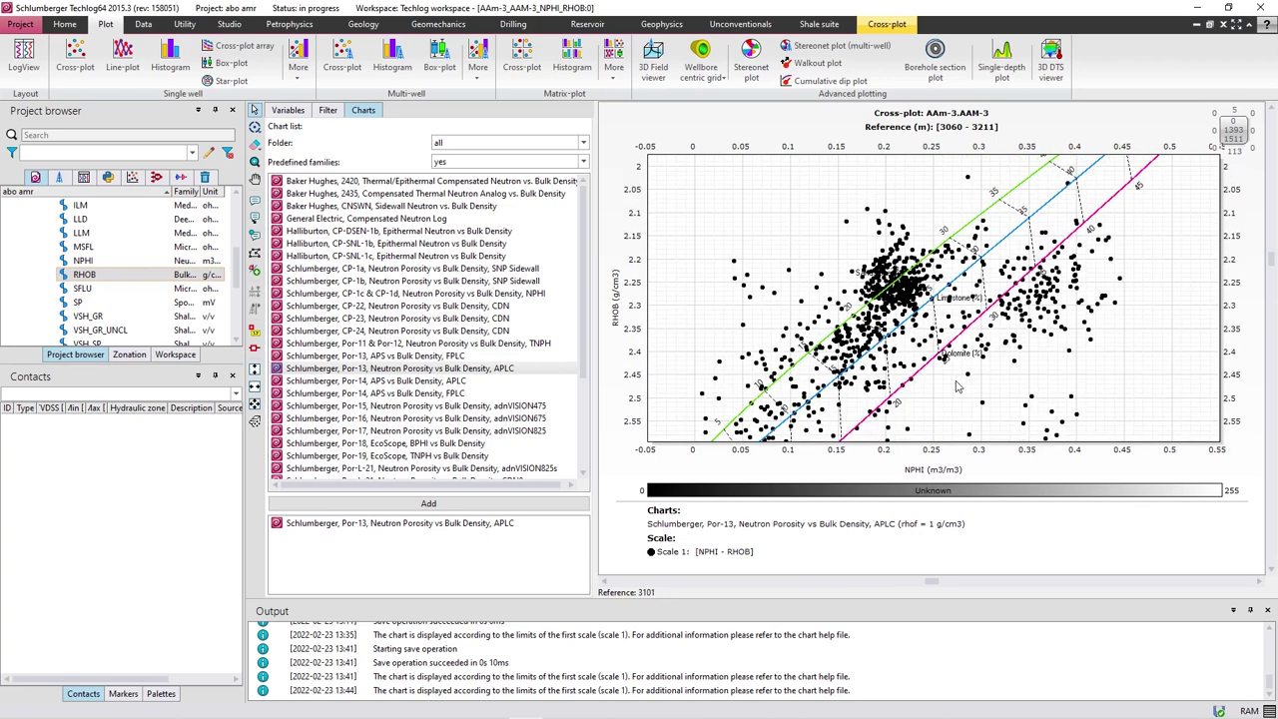
pyautogui.moveTo(595, 130); pyautogui.dragTo(382, 130)
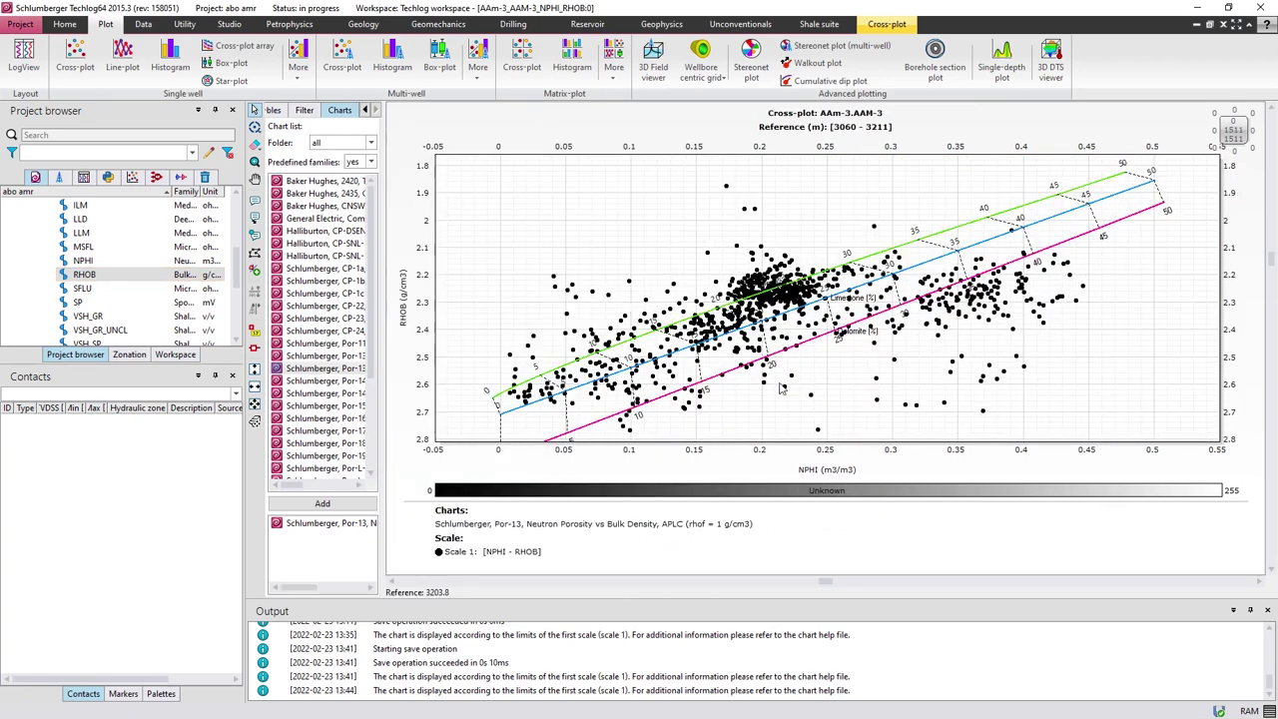
# Mark the points from lower left toward the centre in light blue colour 1.
pyautogui.click(256, 129)
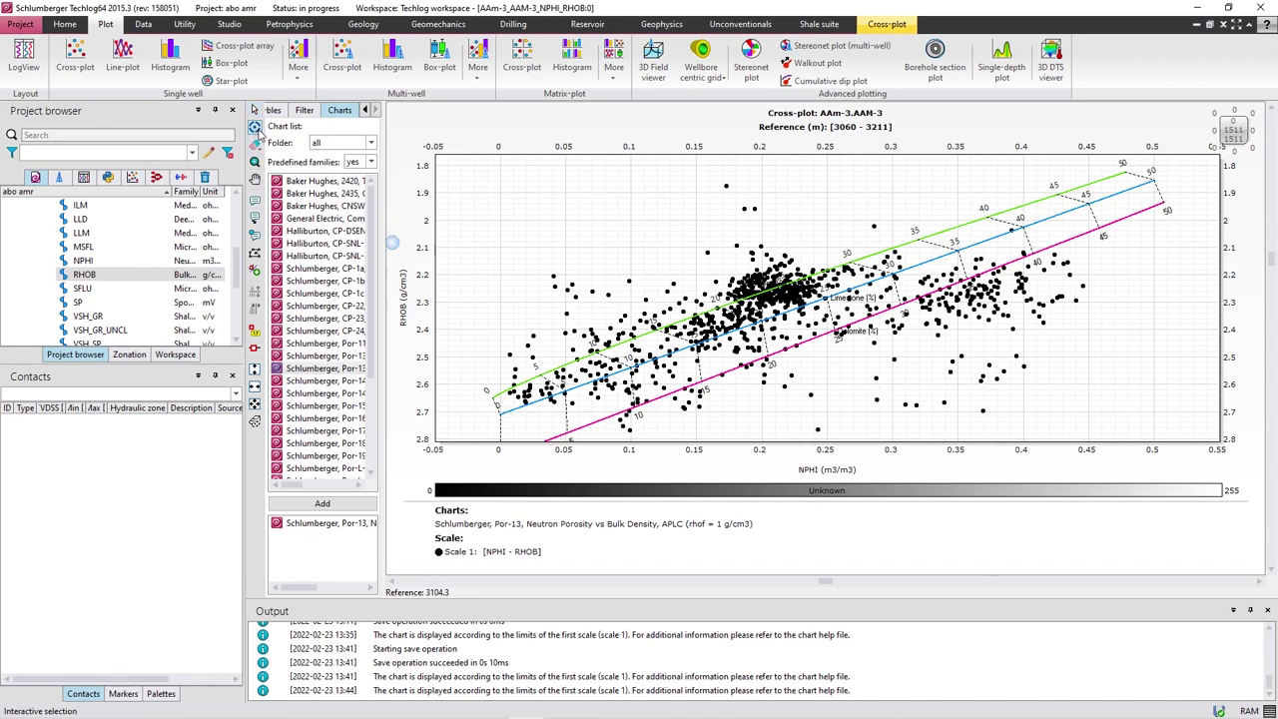
pyautogui.rightClick(258, 132)
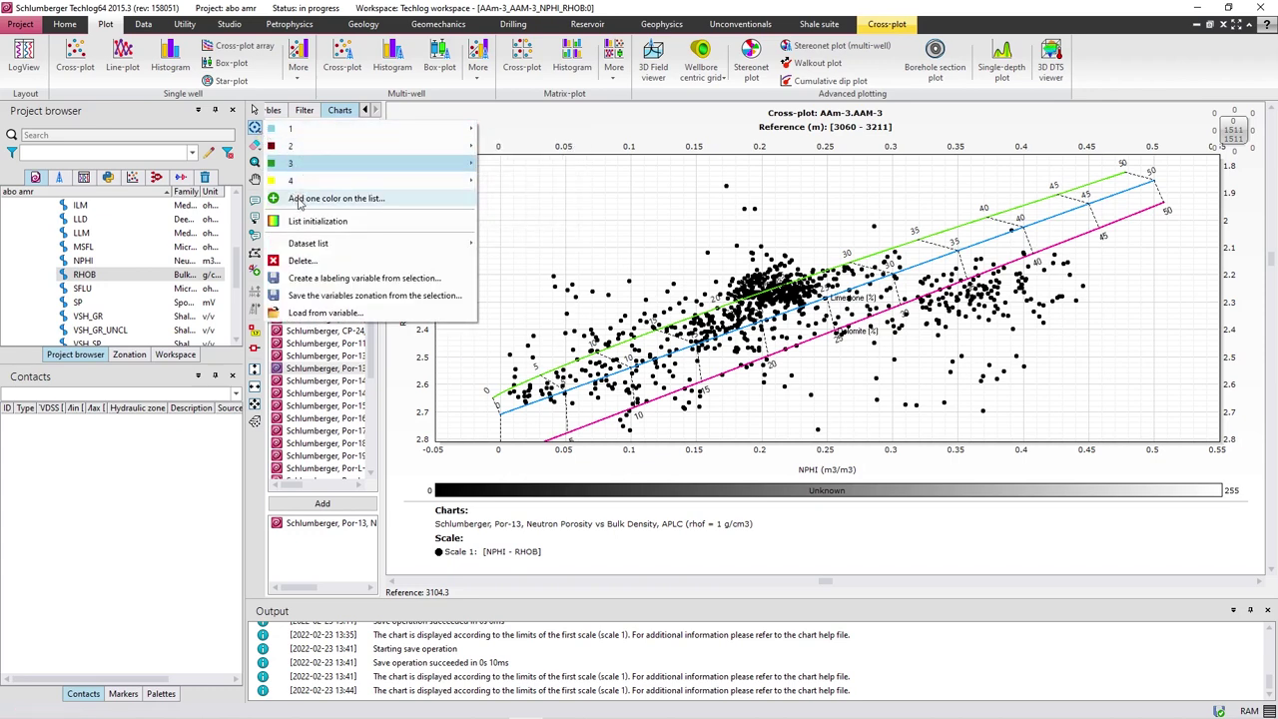
pyautogui.moveTo(295, 131)
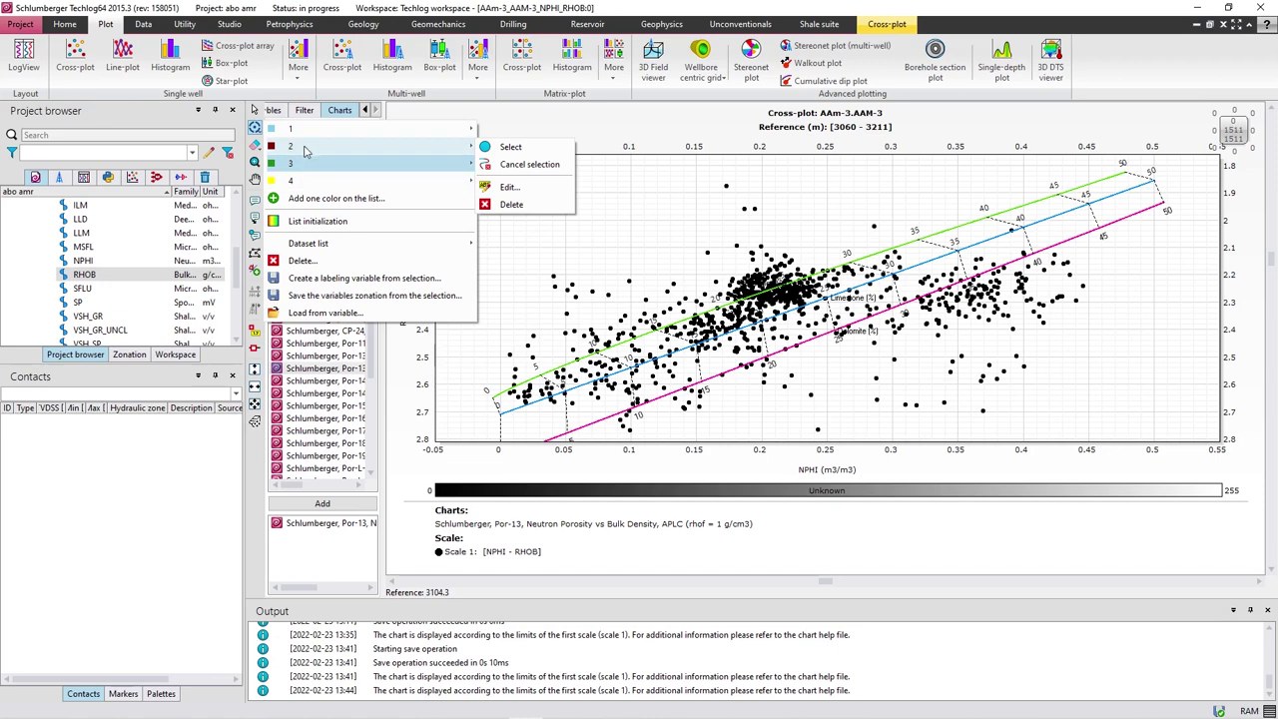
pyautogui.click(510, 147)
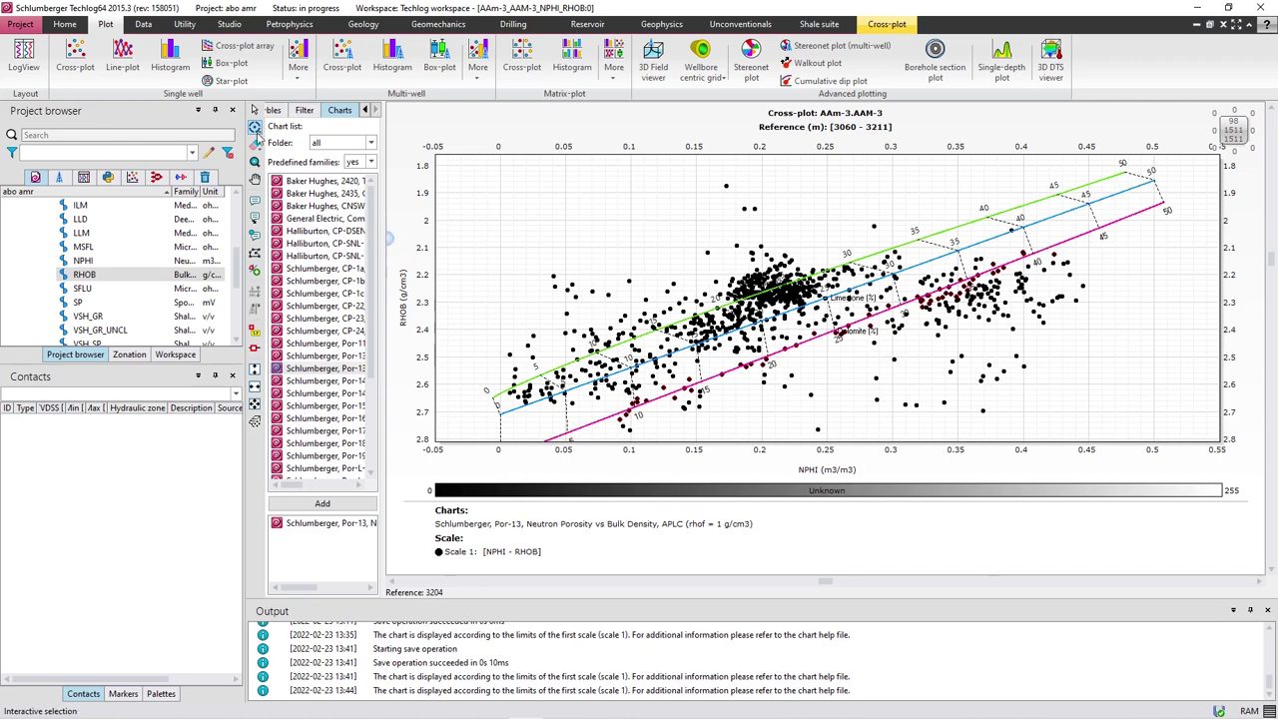
pyautogui.click(257, 130)
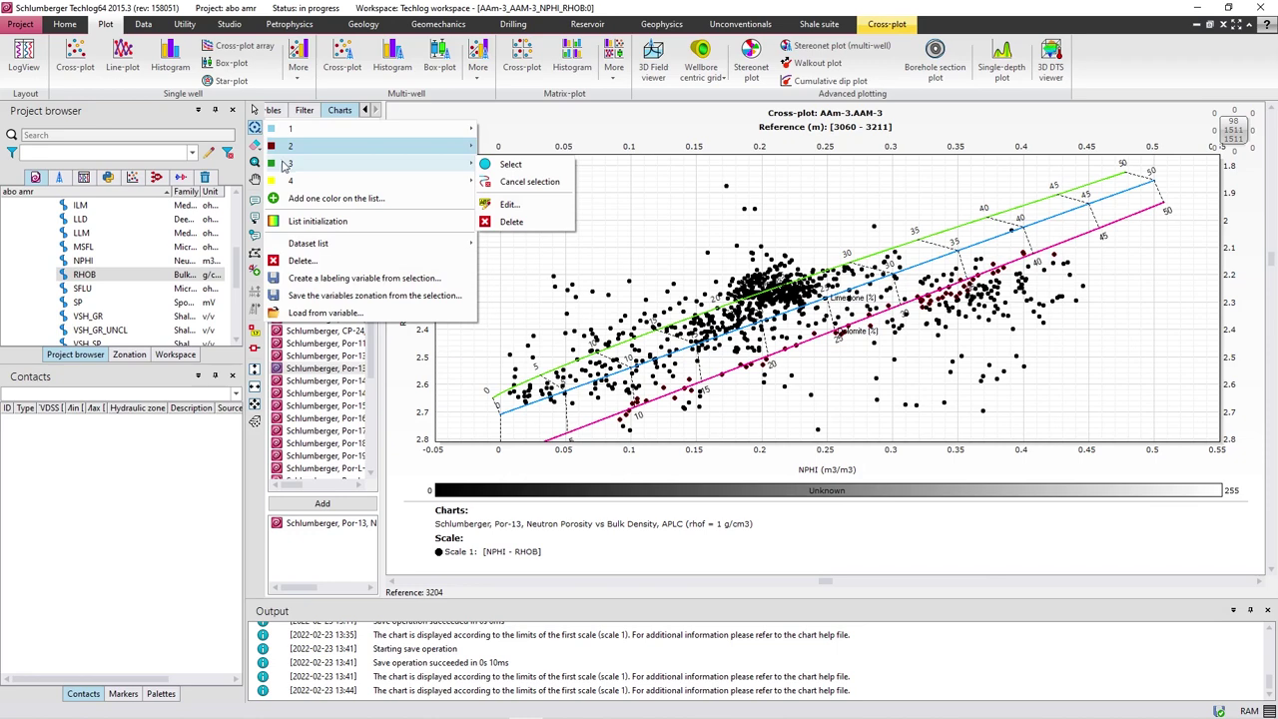
pyautogui.click(517, 136)
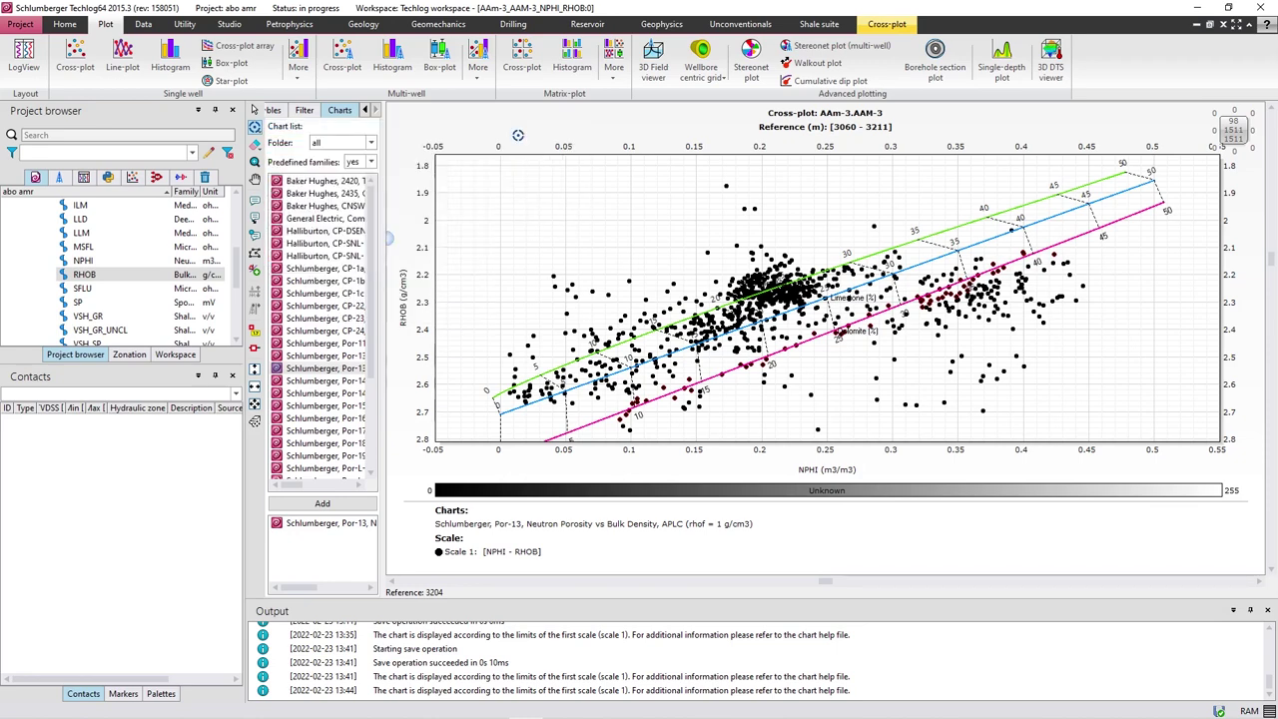
pyautogui.moveTo(531, 409); pyautogui.dragTo(930, 259)
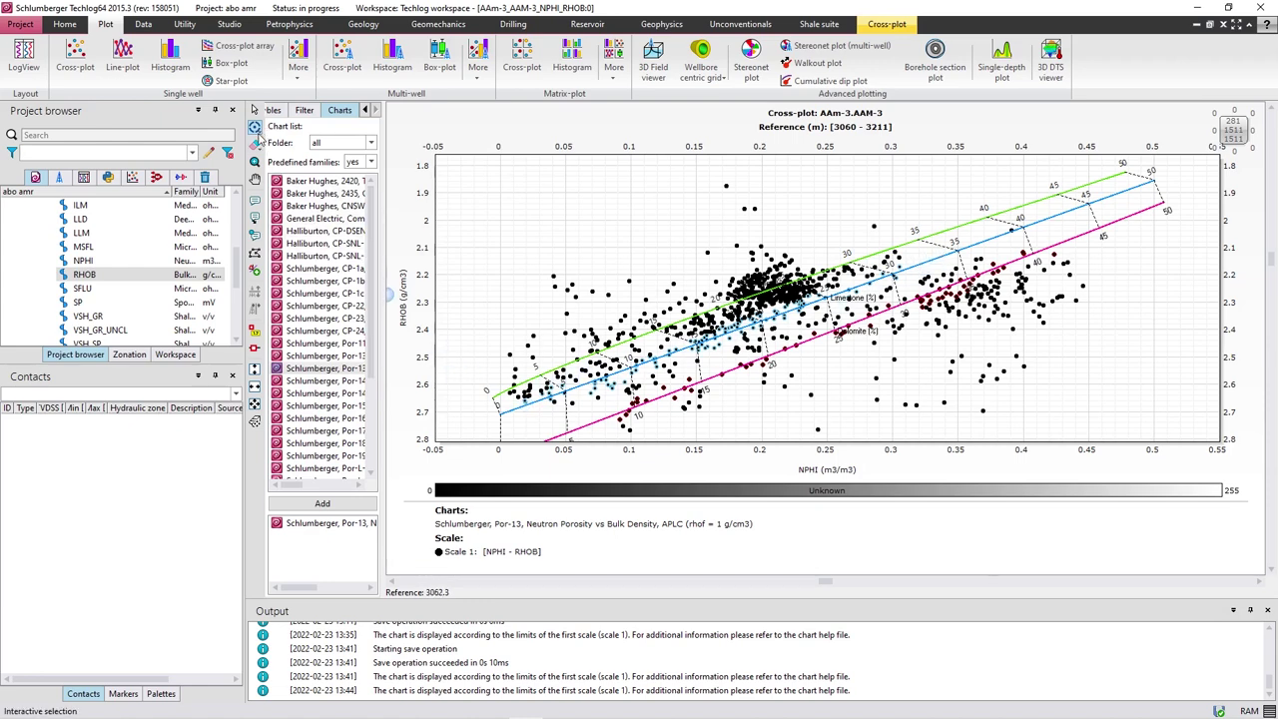
# Clear the colour 3 selection and mark the points along the green line in green.
pyautogui.click(259, 133)
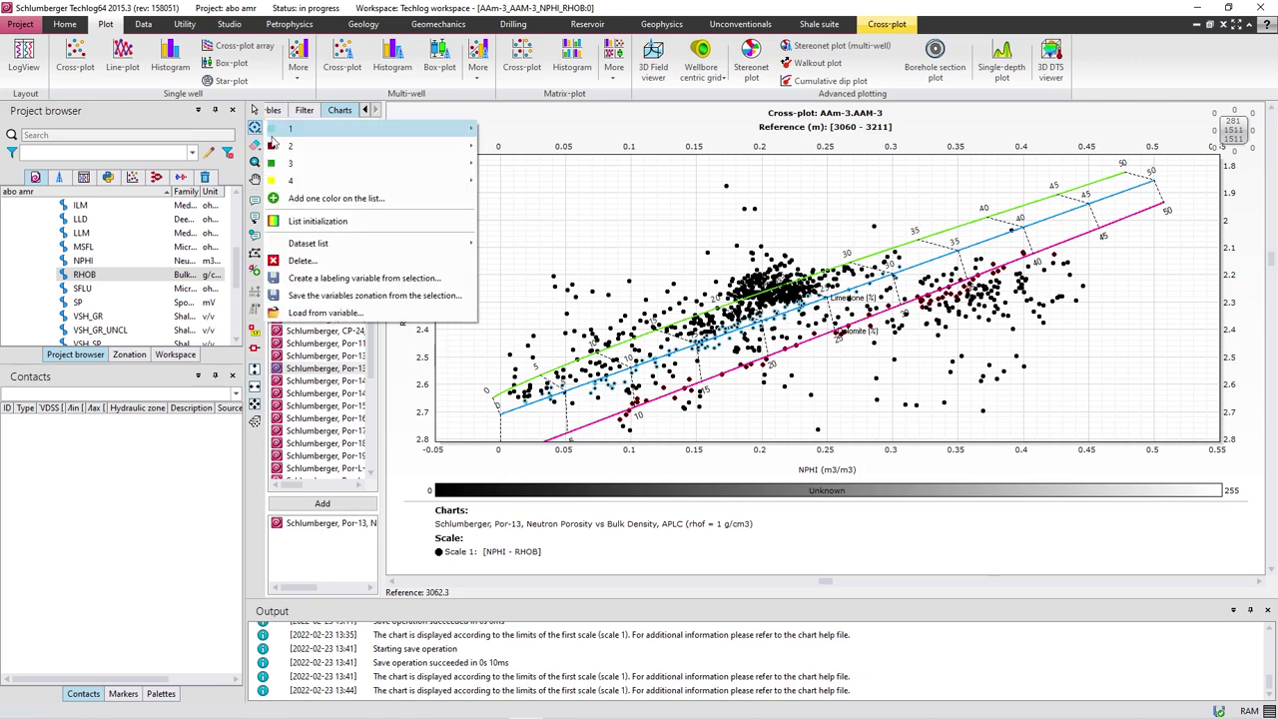
pyautogui.click(521, 181)
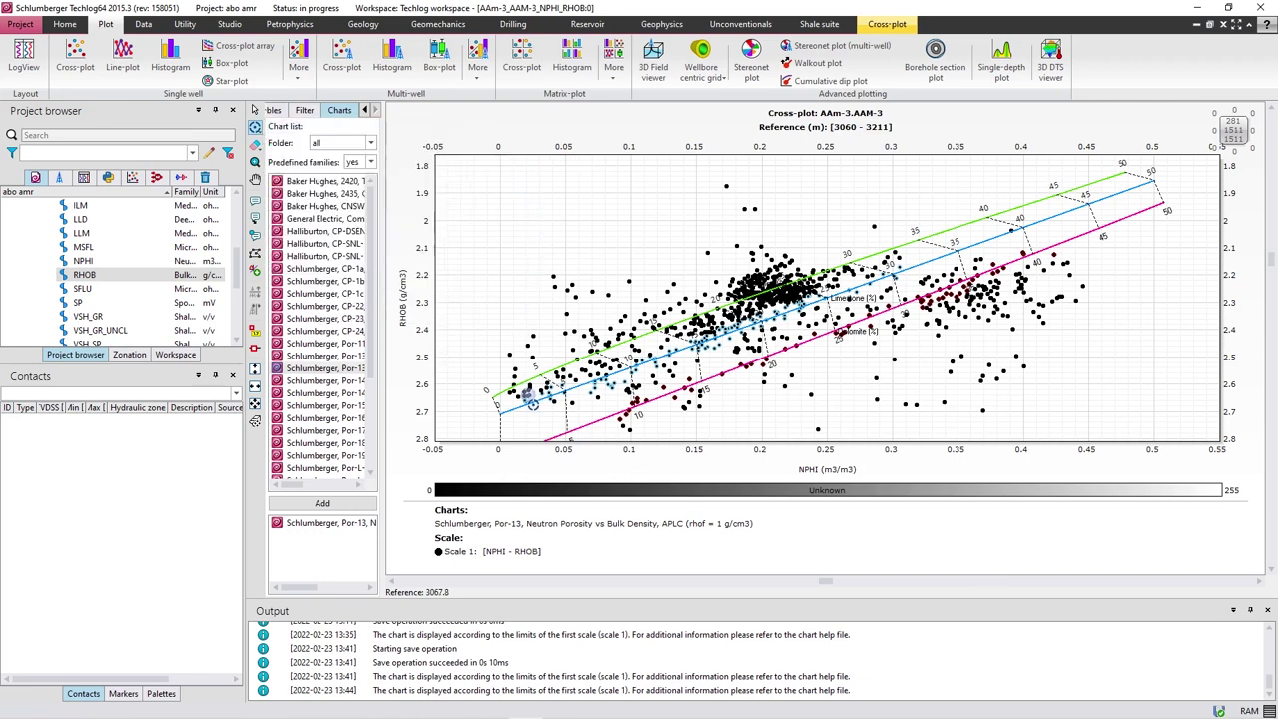
pyautogui.moveTo(530, 385)
pyautogui.mouseDown()
pyautogui.moveTo(894, 248)
pyautogui.moveTo(529, 382)
pyautogui.moveTo(663, 345)
pyautogui.mouseUp()
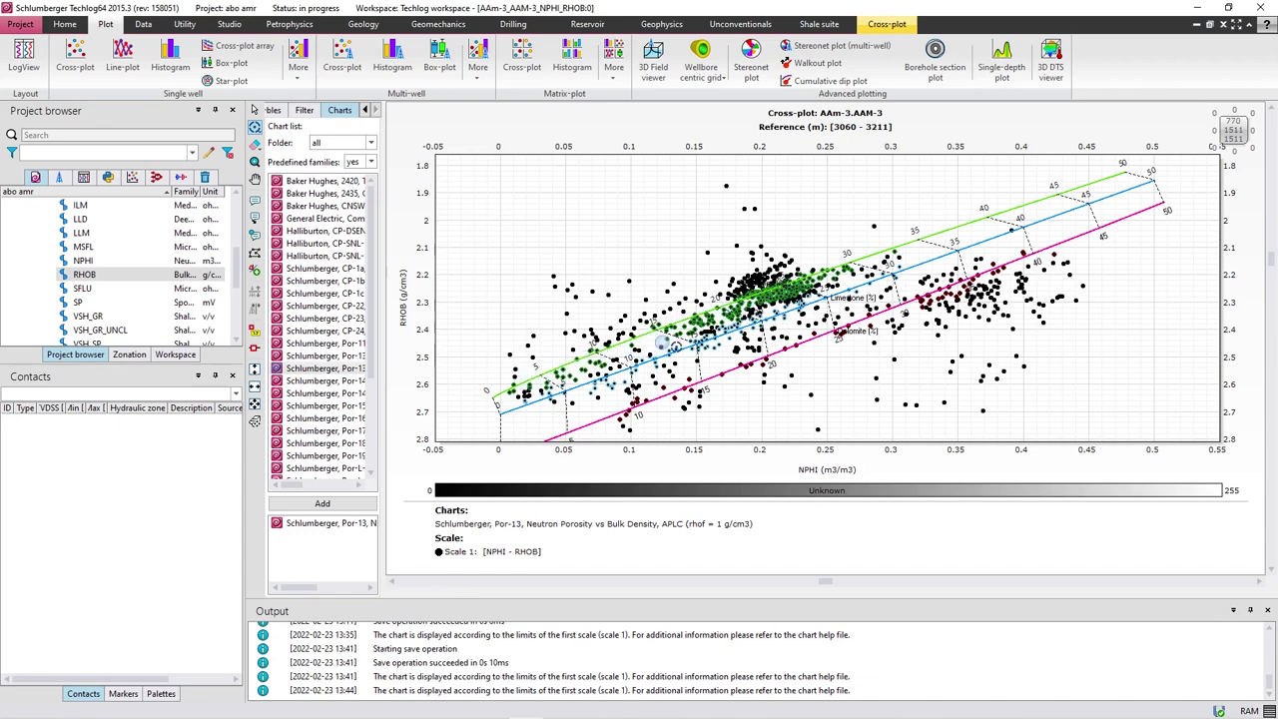
# Minimise the cross-plot and scroll the AAm-3 log view to inspect the green and light-blue depth bands.
pyautogui.click(1194, 27)
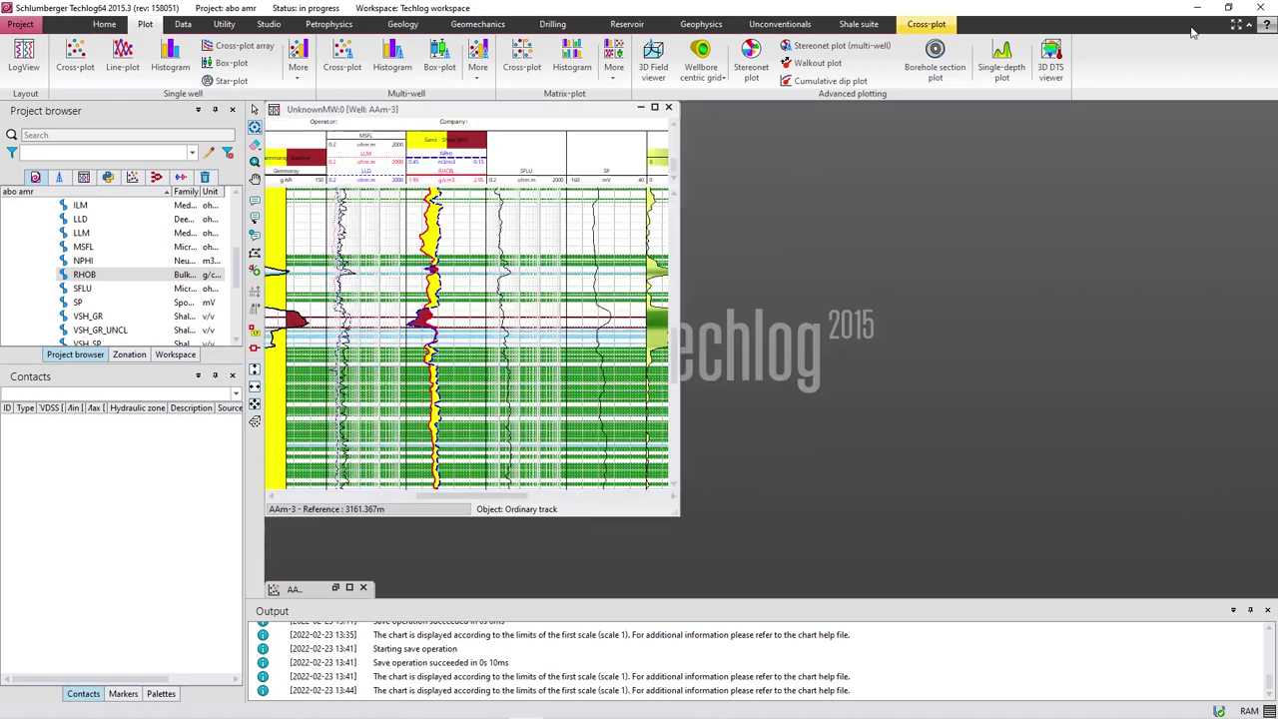
pyautogui.scroll(-5, 508, 377)
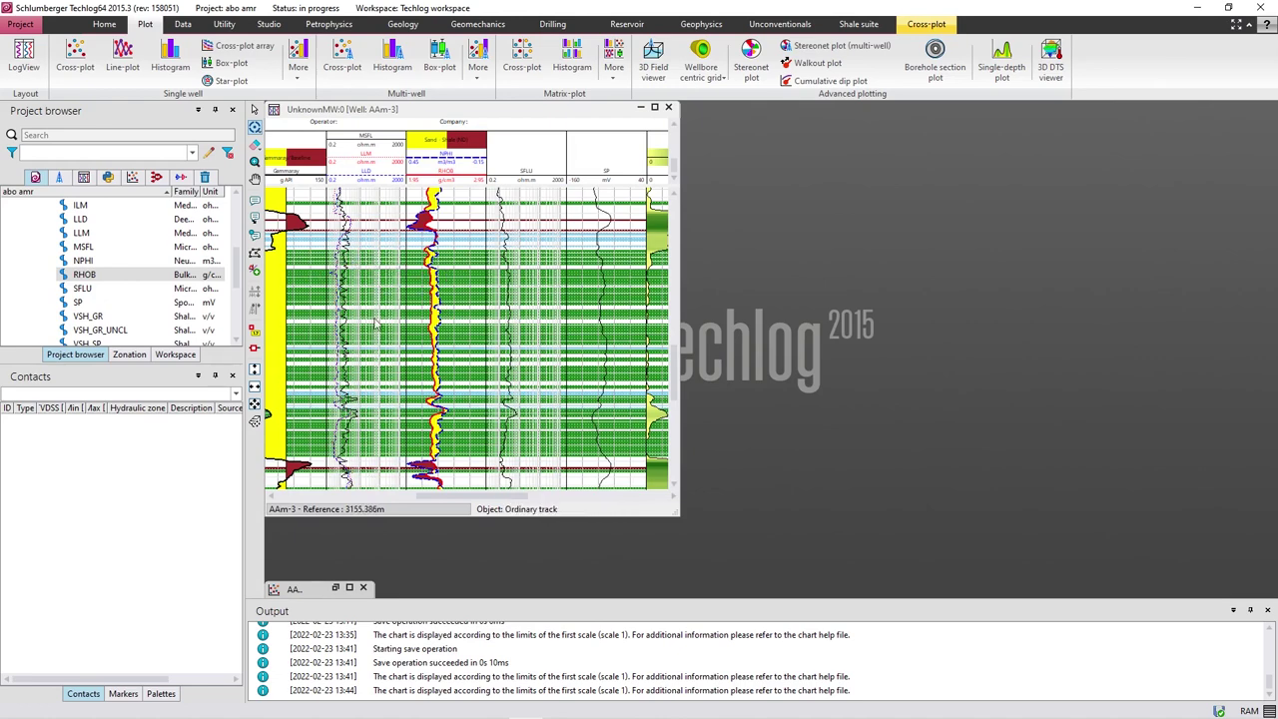
pyautogui.scroll(3, 462, 289)
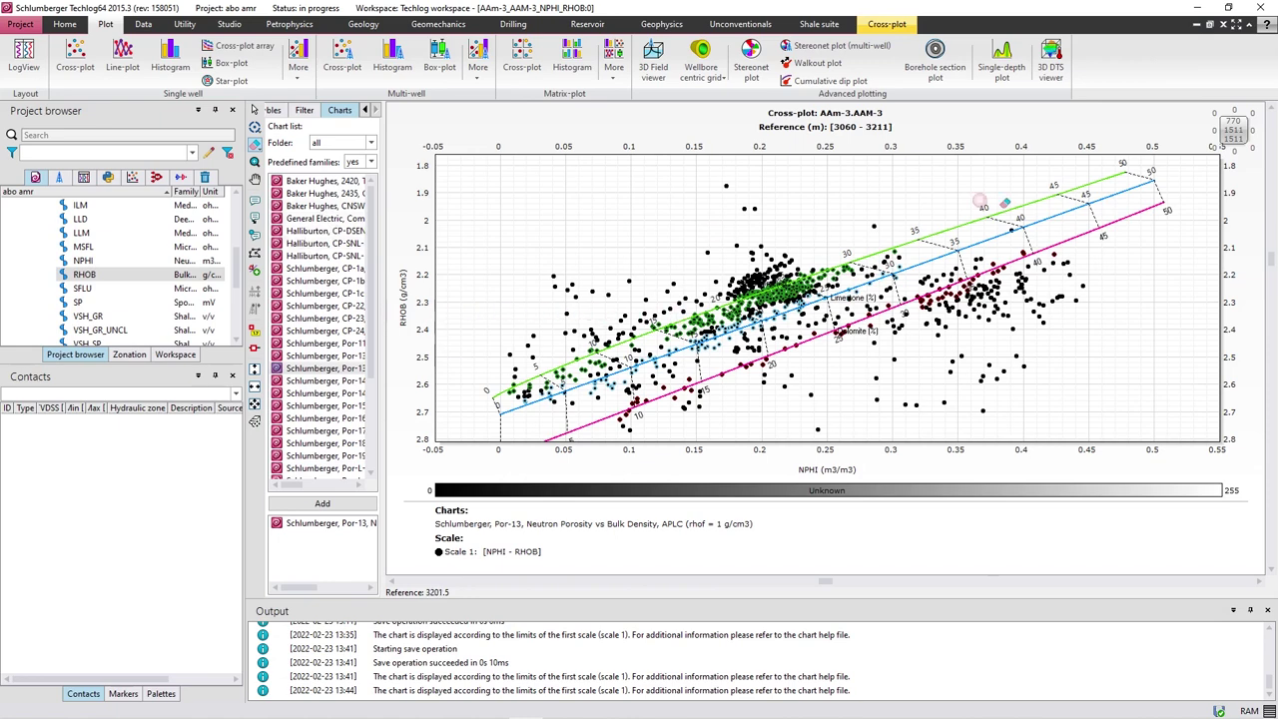
# Zoom into the MSFL/LLM/LLD resistivity track in depth, then restore and maximise the NPHI–RHOB cross-plot.
pyautogui.click(1198, 25)
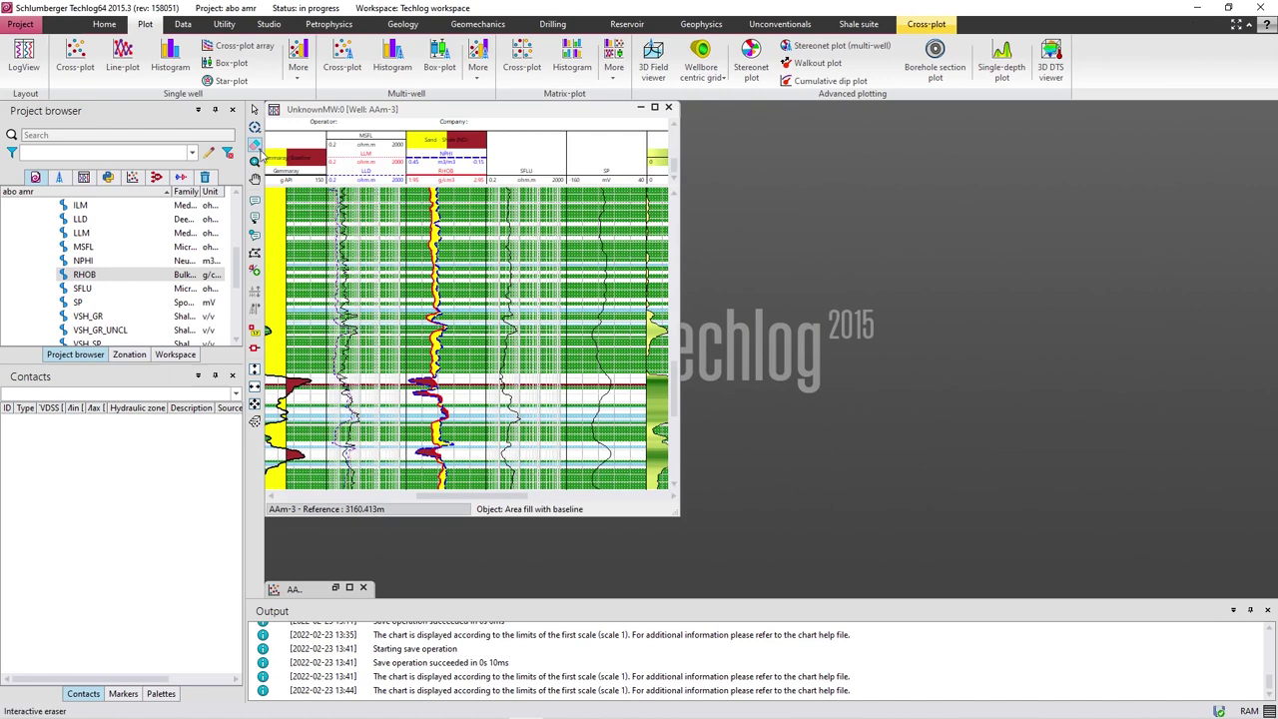
pyautogui.click(402, 418)
pyautogui.click(254, 145)
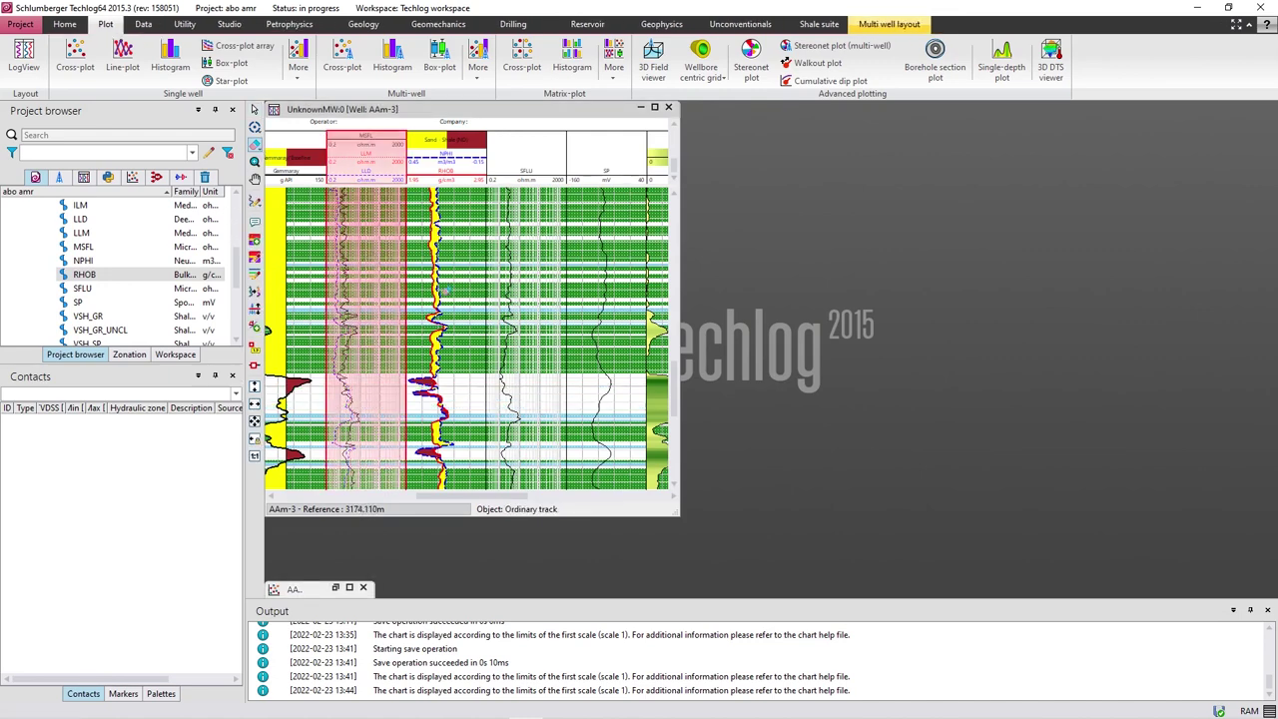
pyautogui.click(468, 293)
pyautogui.scroll(5, 467, 293)
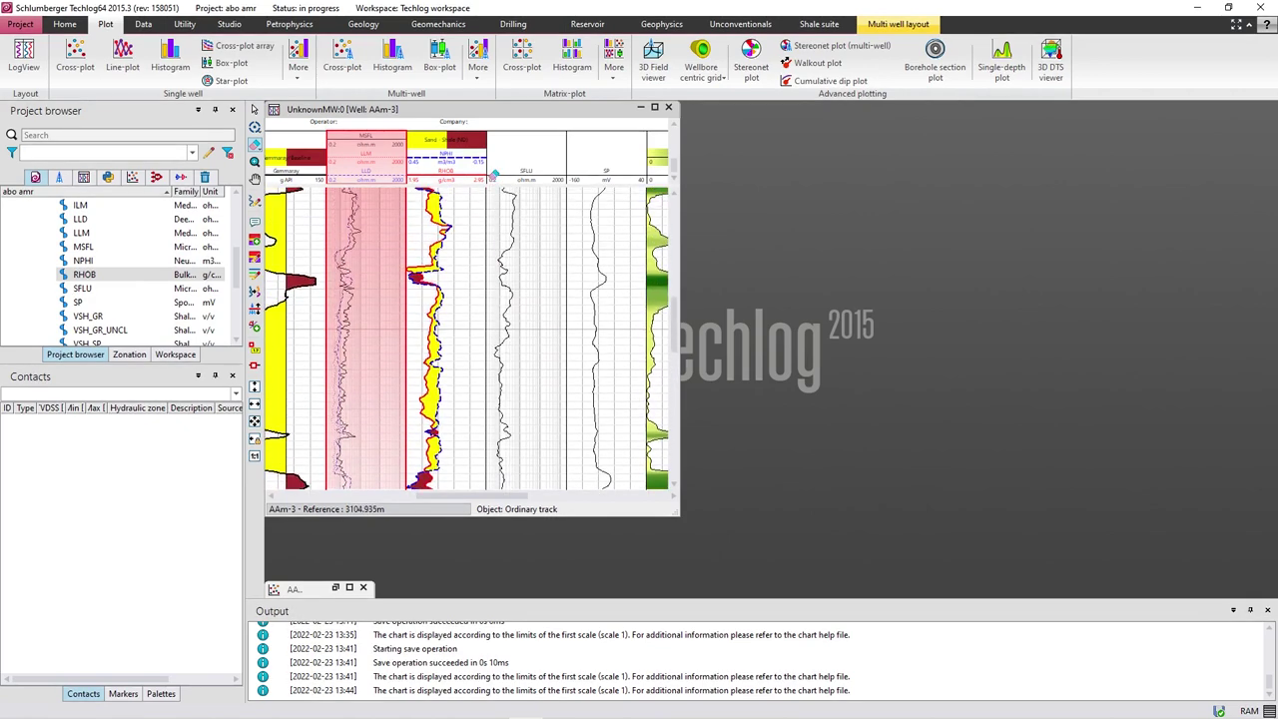
pyautogui.scroll(-7, 486, 484)
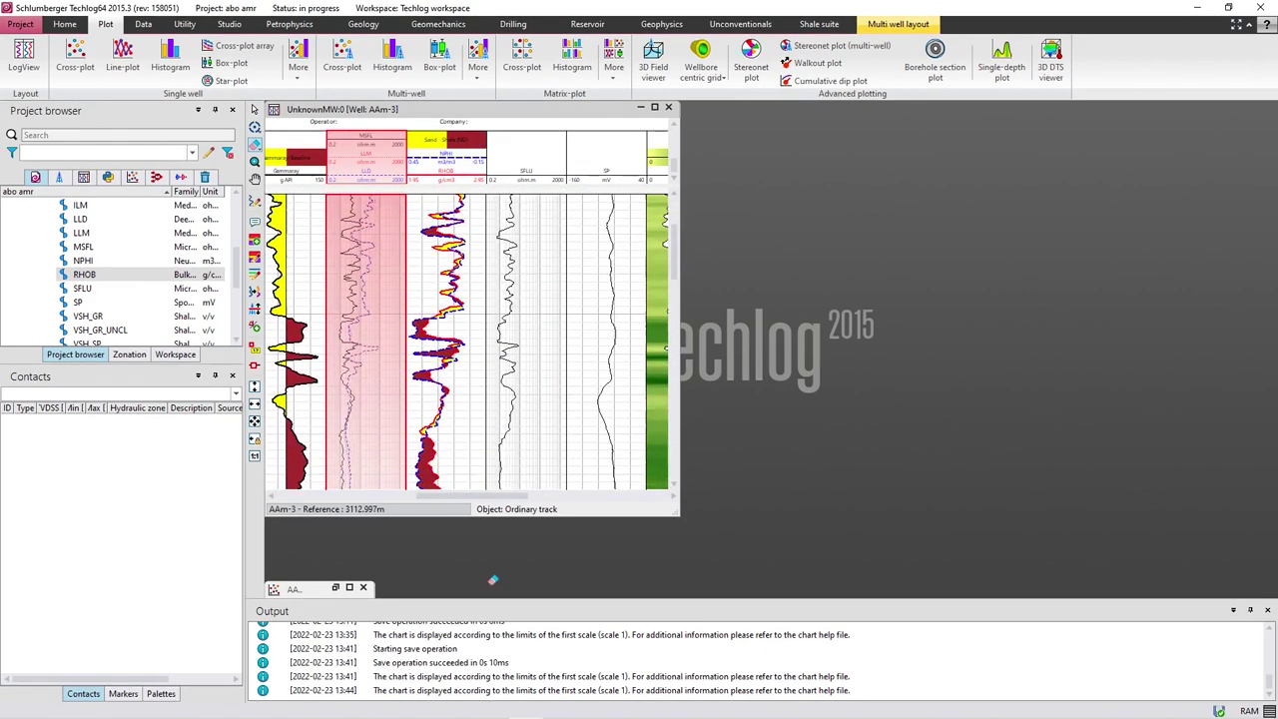
pyautogui.scroll(-3, 485, 479)
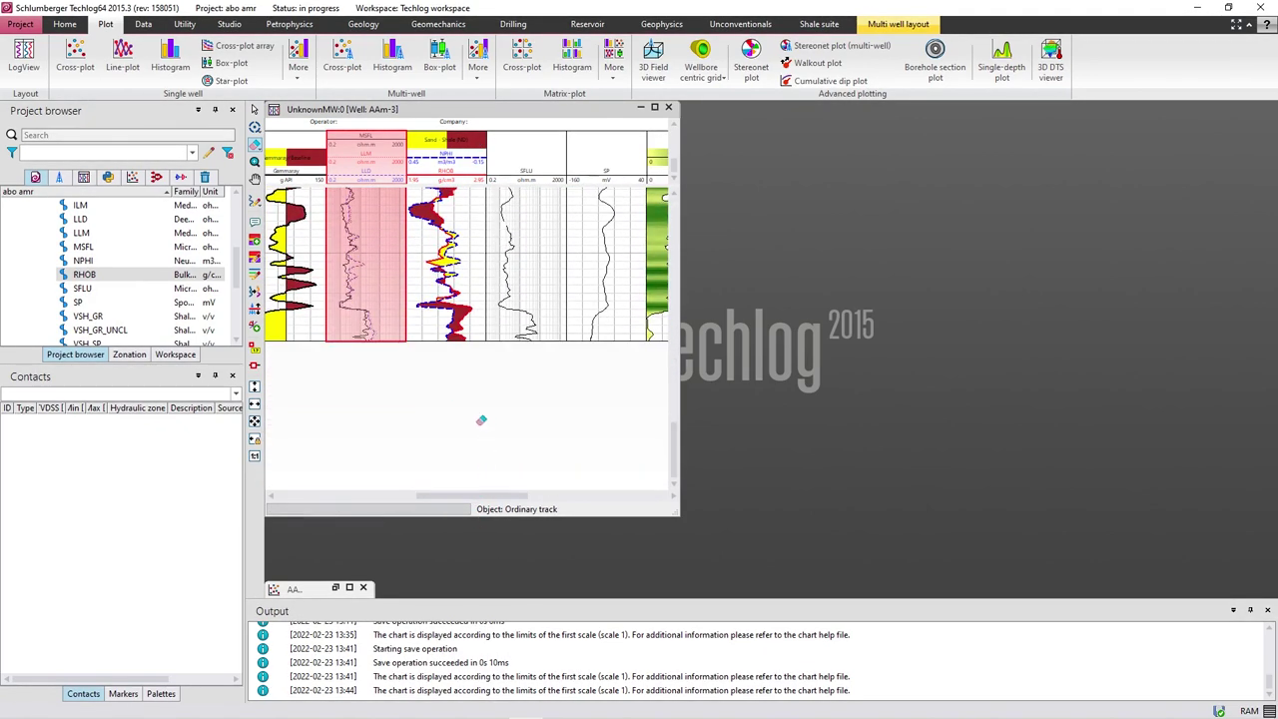
pyautogui.doubleClick(302, 592)
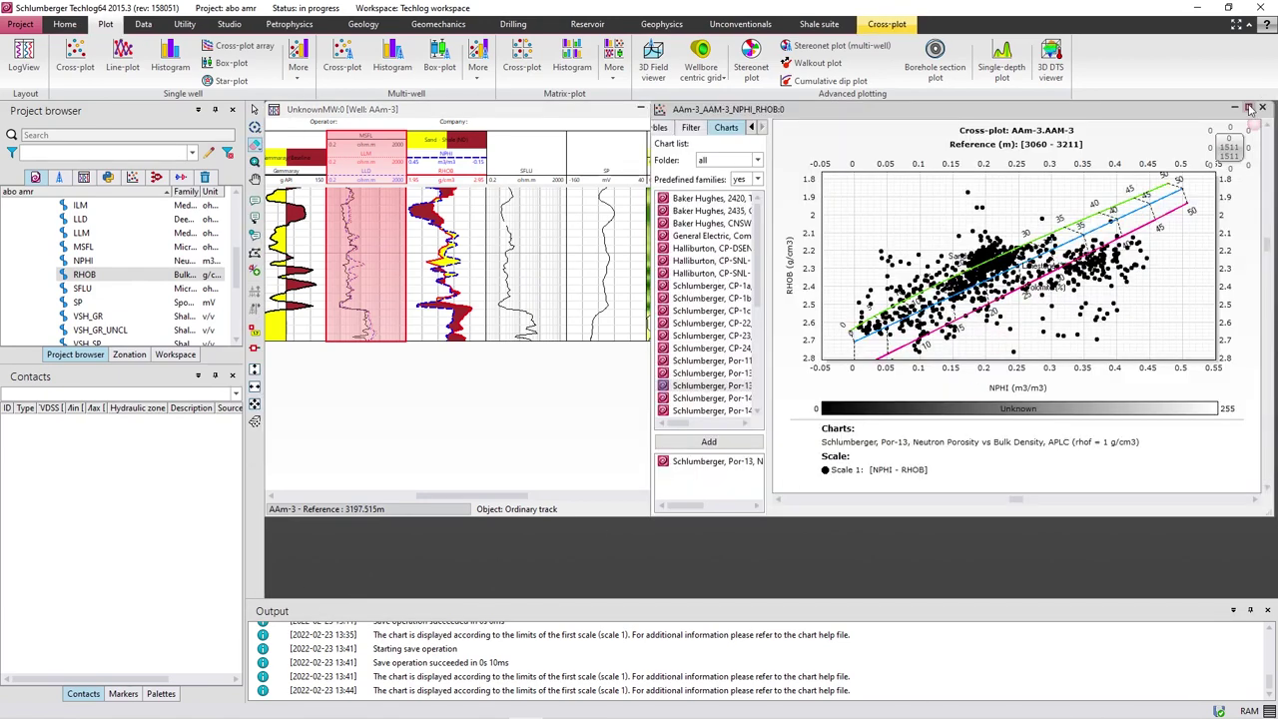
pyautogui.click(1250, 108)
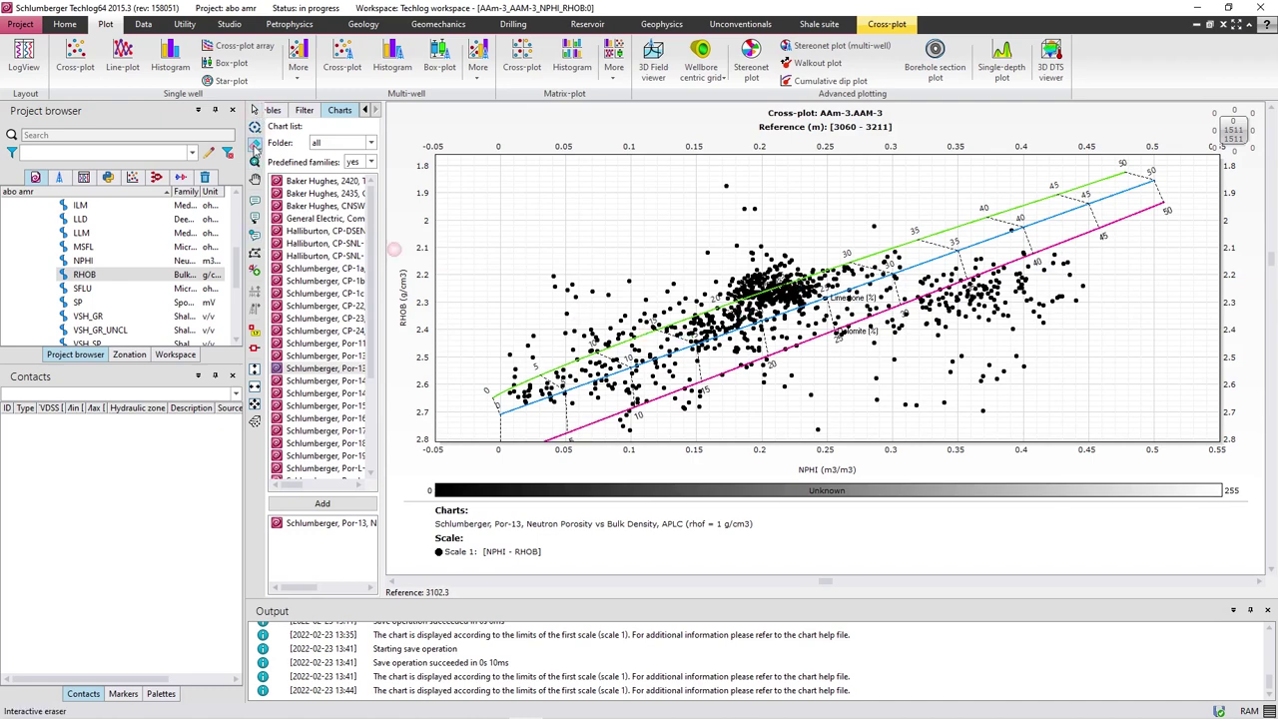
# Select the points along the green line, then minimise the cross-plot to view the log.
pyautogui.click(255, 126)
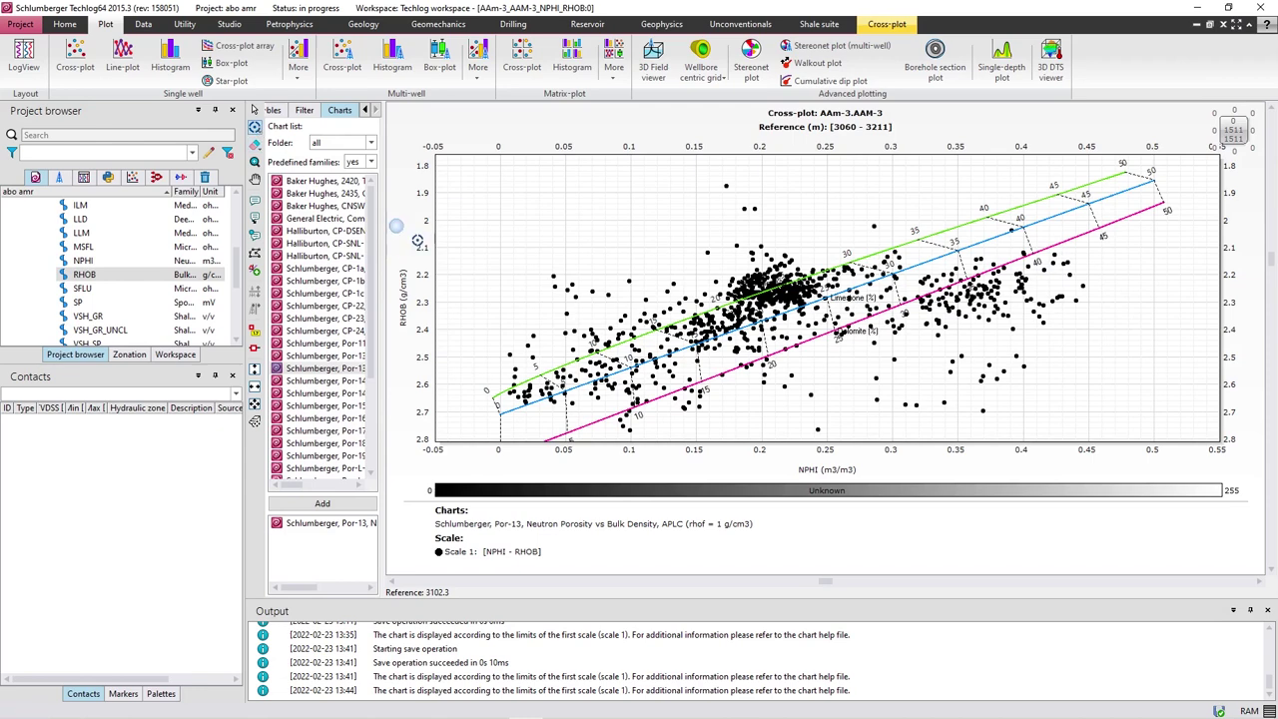
pyautogui.moveTo(504, 393)
pyautogui.mouseDown()
pyautogui.moveTo(897, 255)
pyautogui.moveTo(827, 268)
pyautogui.moveTo(665, 339)
pyautogui.moveTo(592, 360)
pyautogui.moveTo(824, 274)
pyautogui.moveTo(520, 367)
pyautogui.mouseUp()
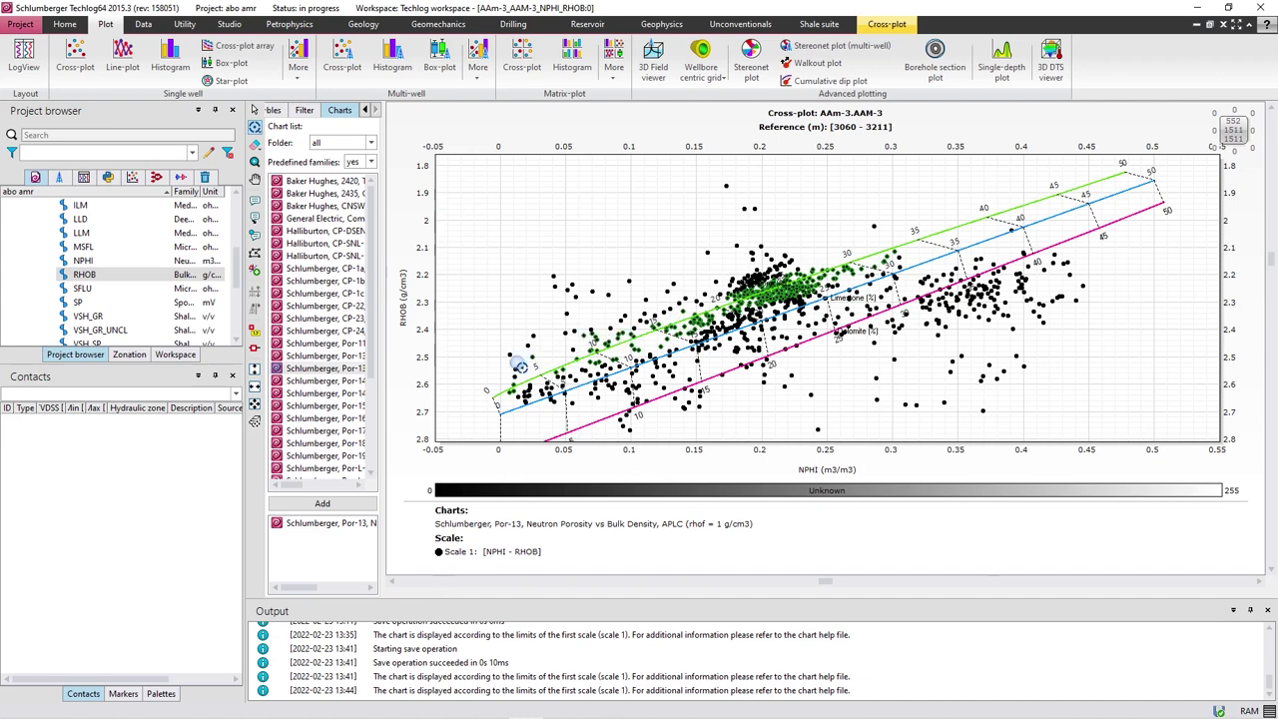
pyautogui.click(1196, 24)
# Maximise the AAm-3 log view and scroll up to shallower depths showing VSH_GR and VSH_SP.
pyautogui.scroll(5, 509, 332)
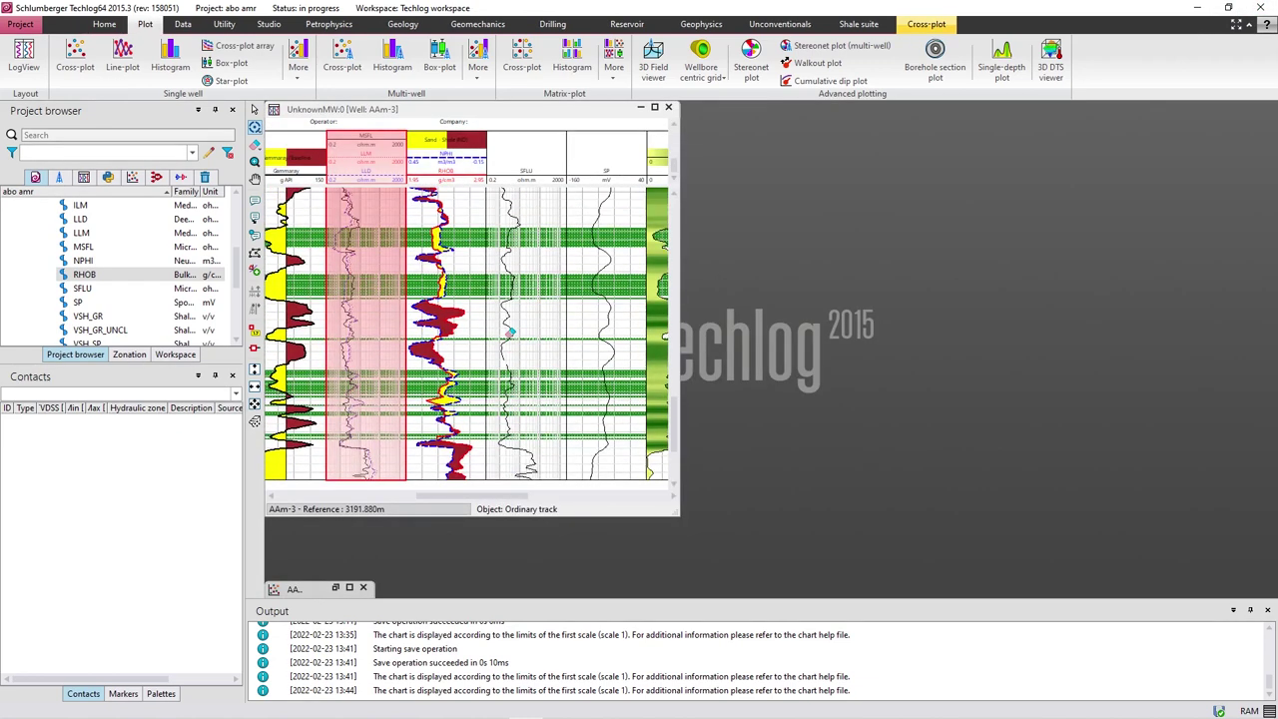
pyautogui.scroll(-3, 510, 333)
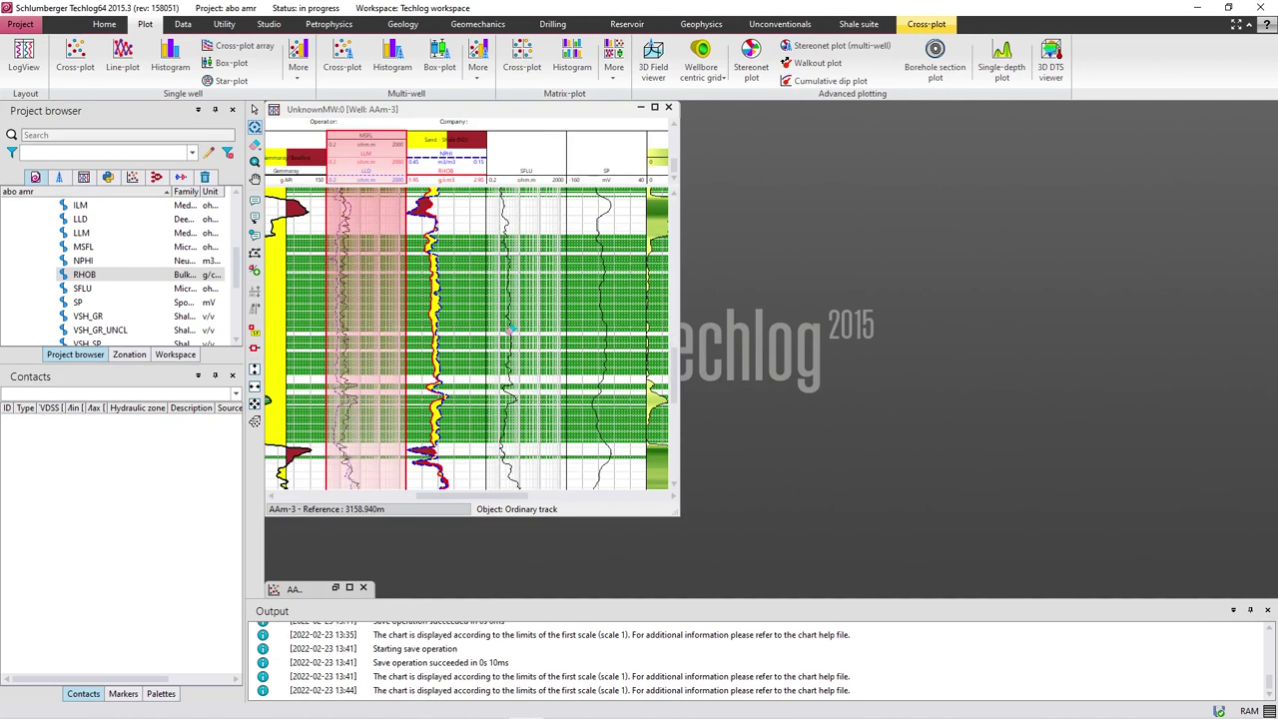
pyautogui.click(654, 107)
pyautogui.scroll(-1, 278, 260)
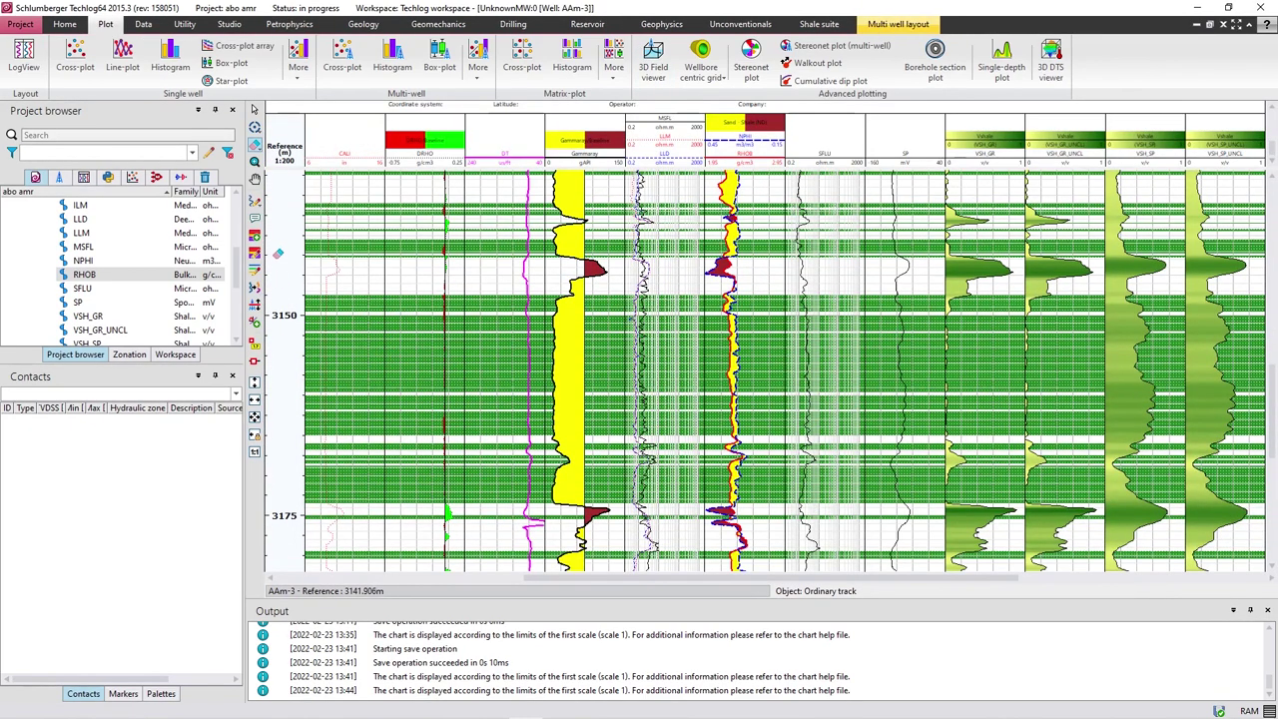
pyautogui.click(338, 304)
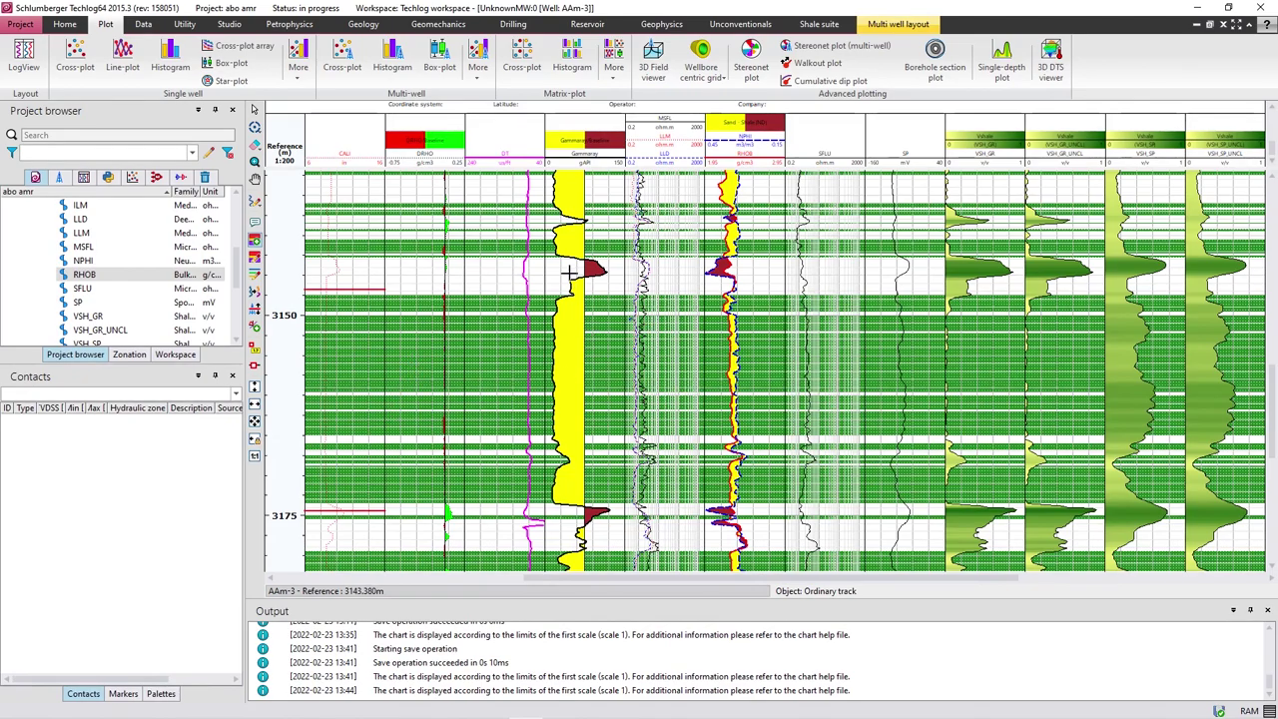
pyautogui.scroll(3, 547, 300)
pyautogui.scroll(7, 548, 307)
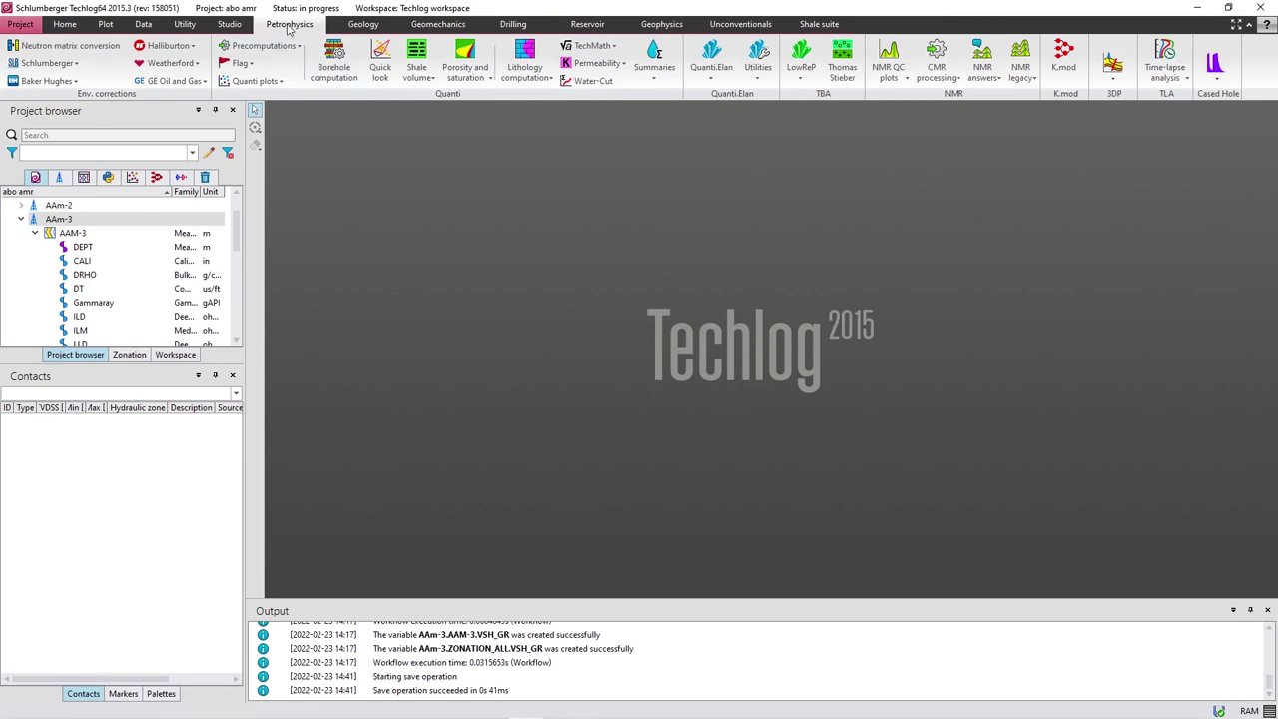
# Open the Shale volume method list on the Petrophysics tab.
pyautogui.click(421, 88)
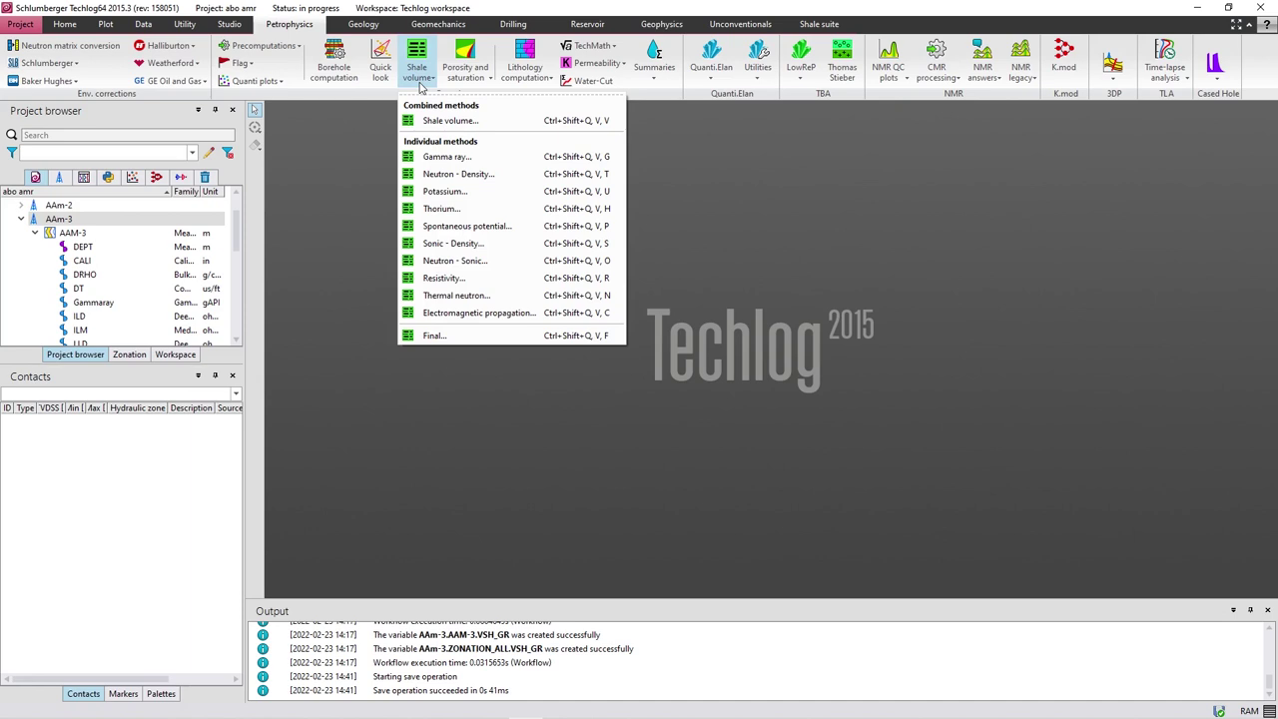
# Create a Gamma ray shale volume method for well AAm-3 using the Gammaray curve as input.
pyautogui.click(445, 158)
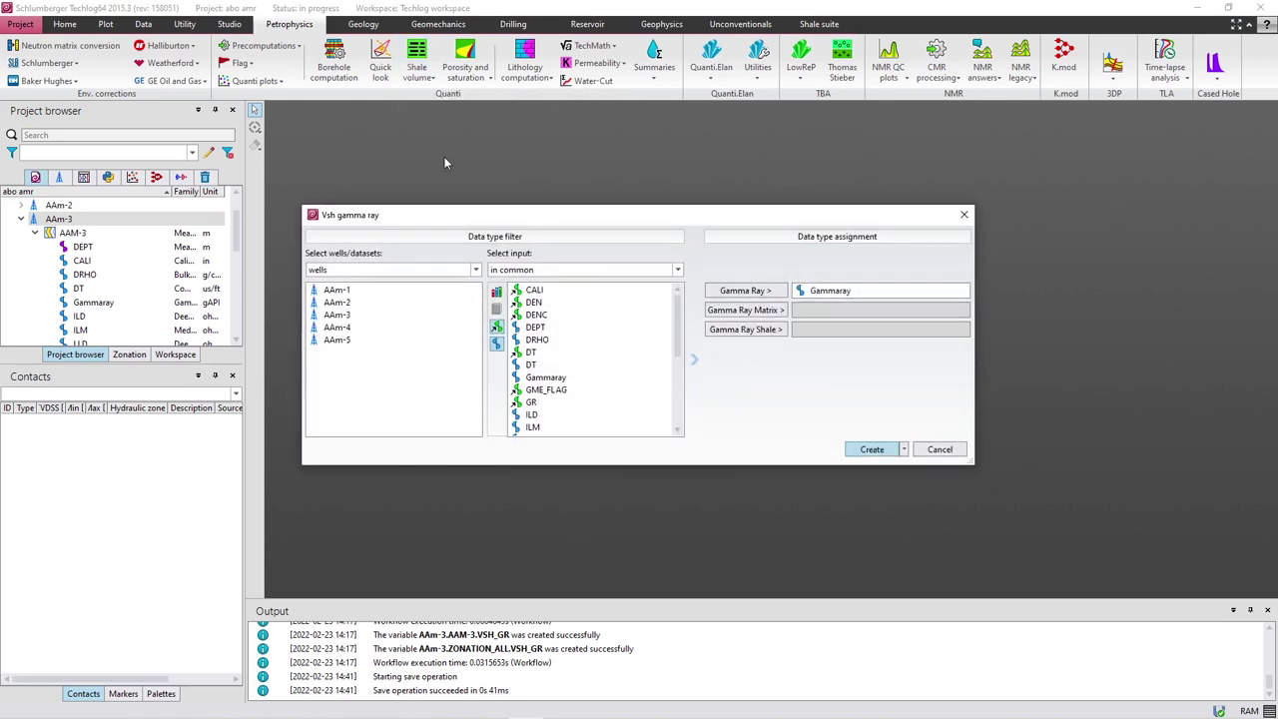
pyautogui.click(350, 316)
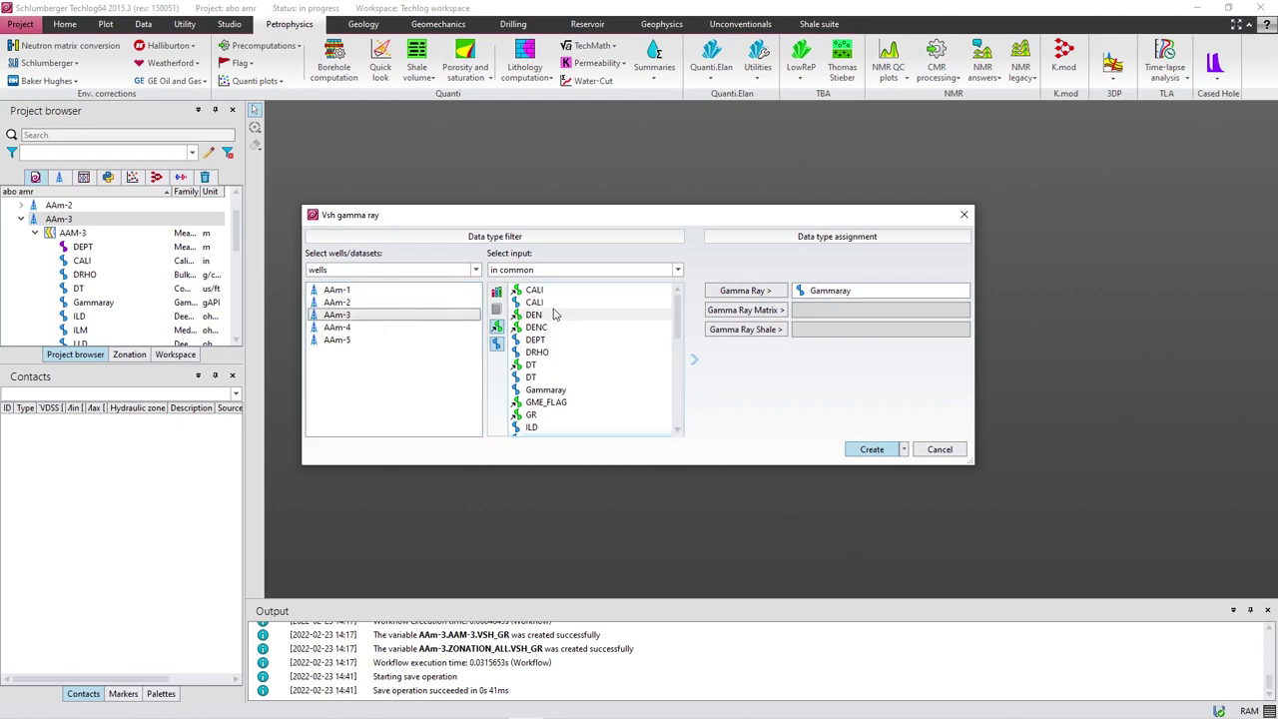
pyautogui.scroll(-3, 550, 329)
pyautogui.scroll(2, 547, 340)
pyautogui.click(545, 354)
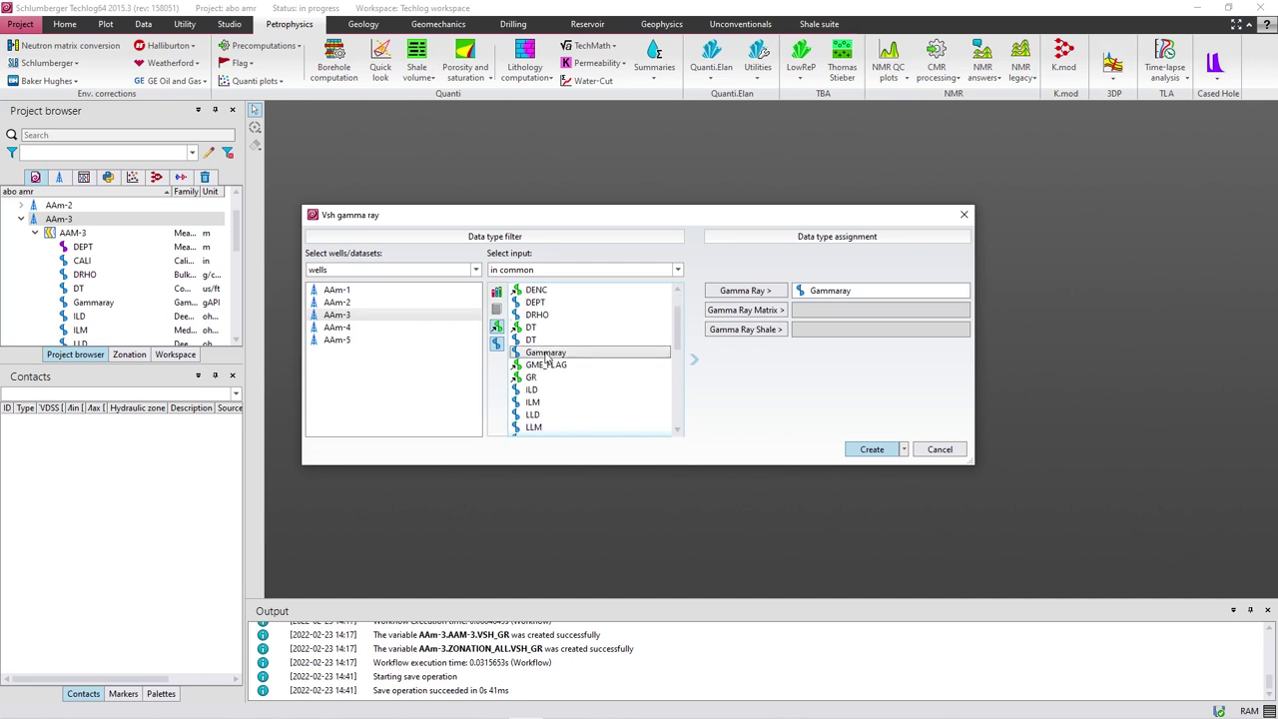
pyautogui.click(761, 292)
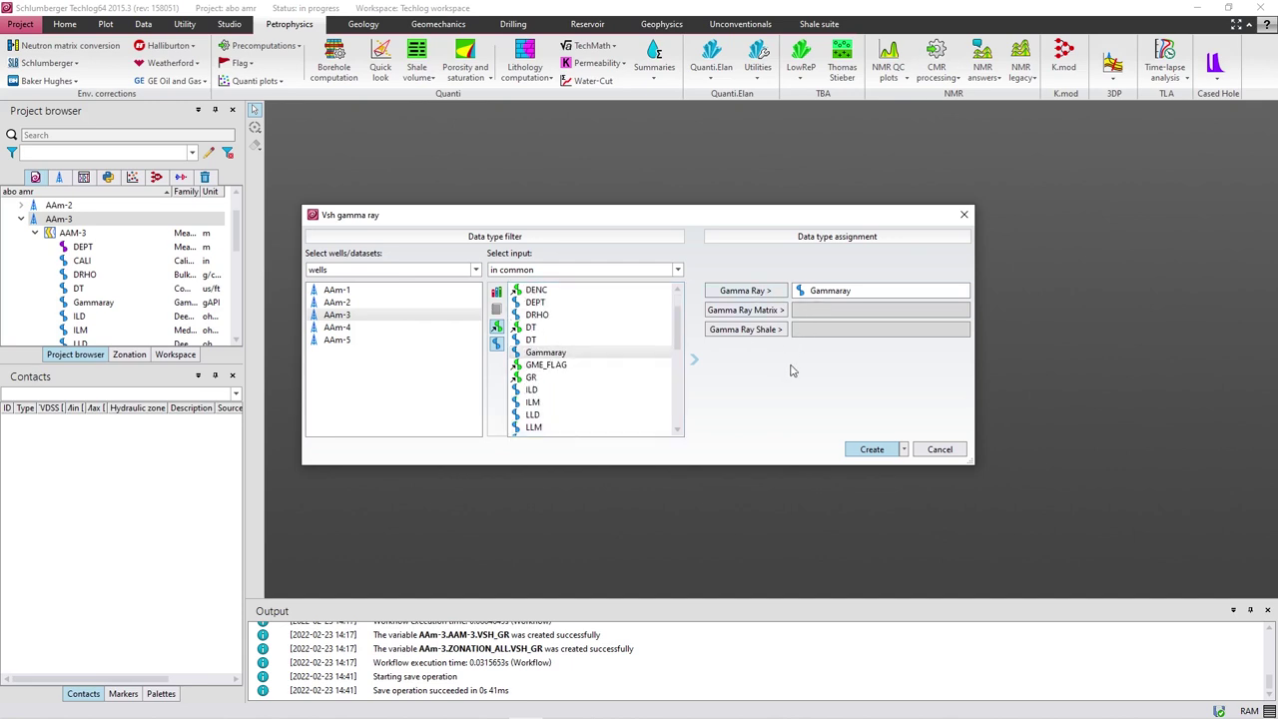
pyautogui.click(870, 449)
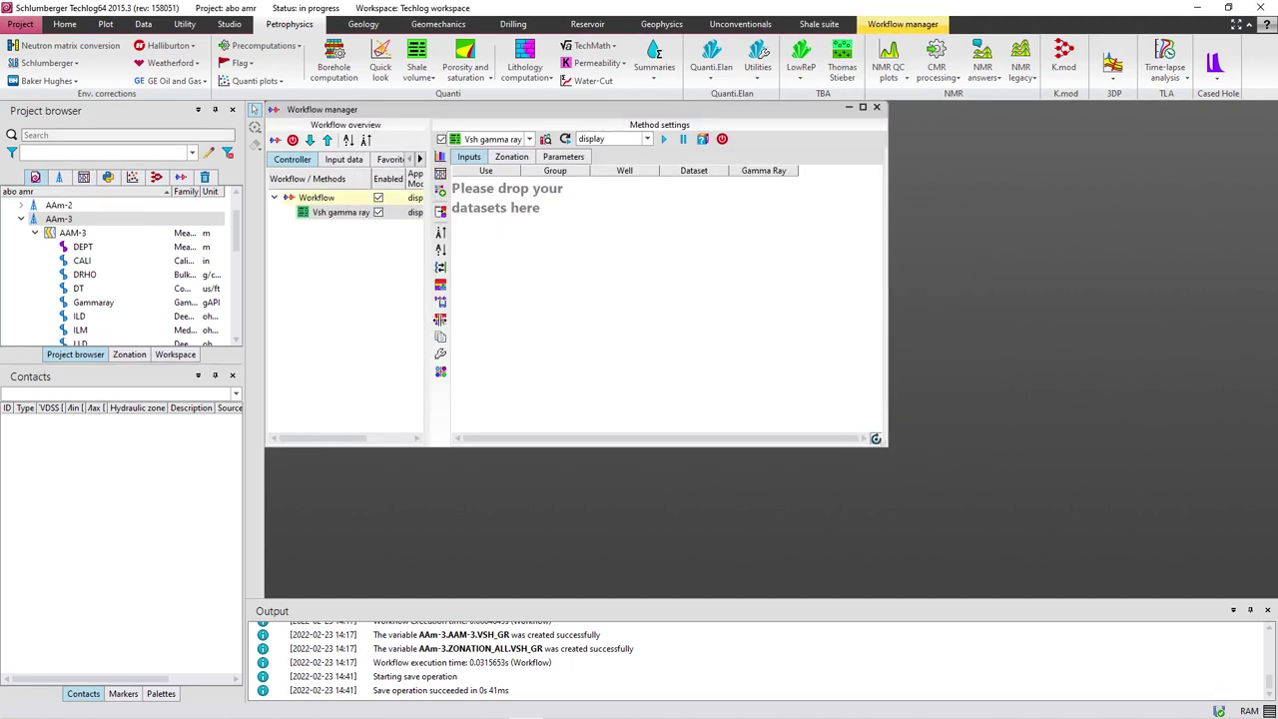
# Add AAm-3 to the workflow and review its ALL zone and GR_matrix 14.5613 / GR_shale 134.667 gAPI parameters.
pyautogui.moveTo(50, 221); pyautogui.dragTo(543, 221)
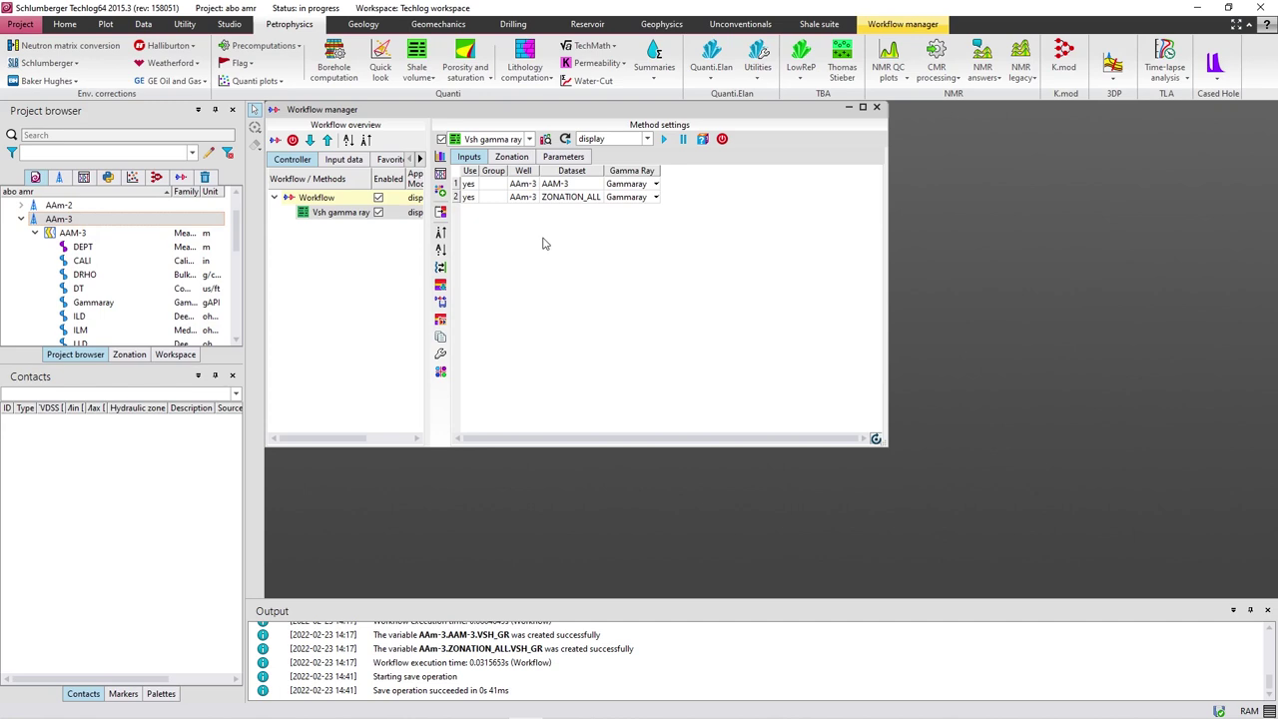
pyautogui.click(513, 157)
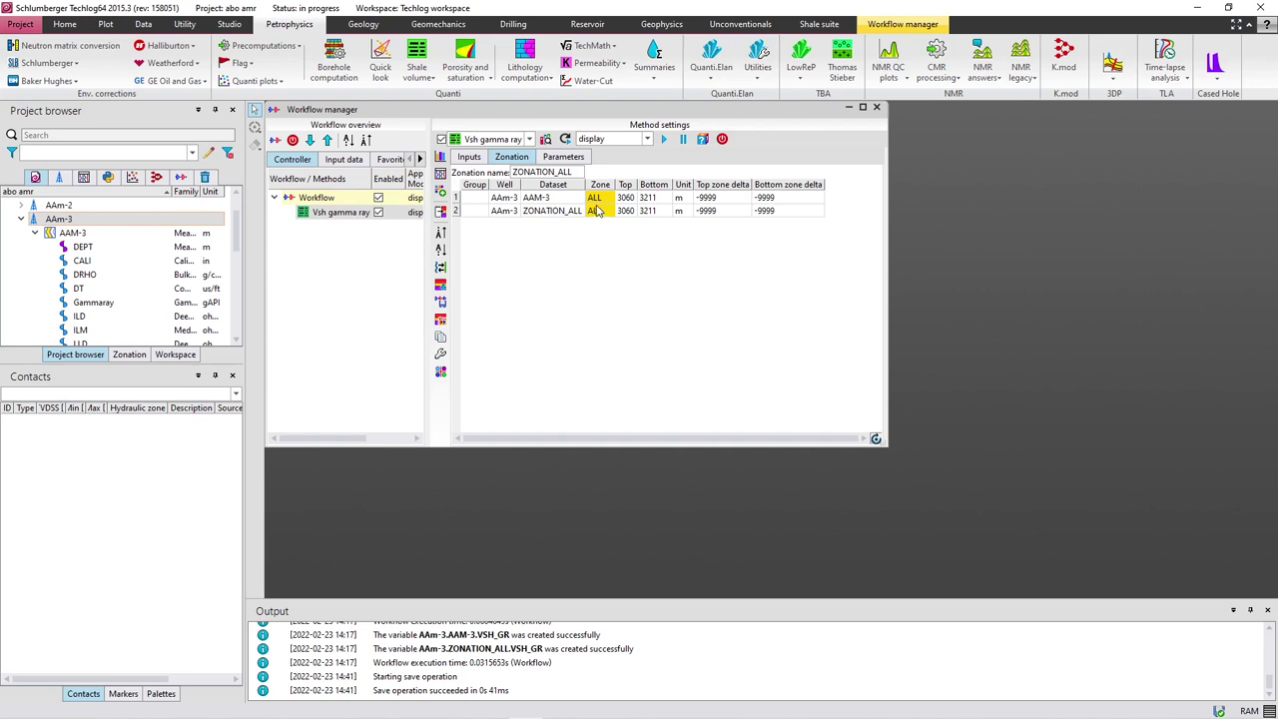
pyautogui.click(557, 158)
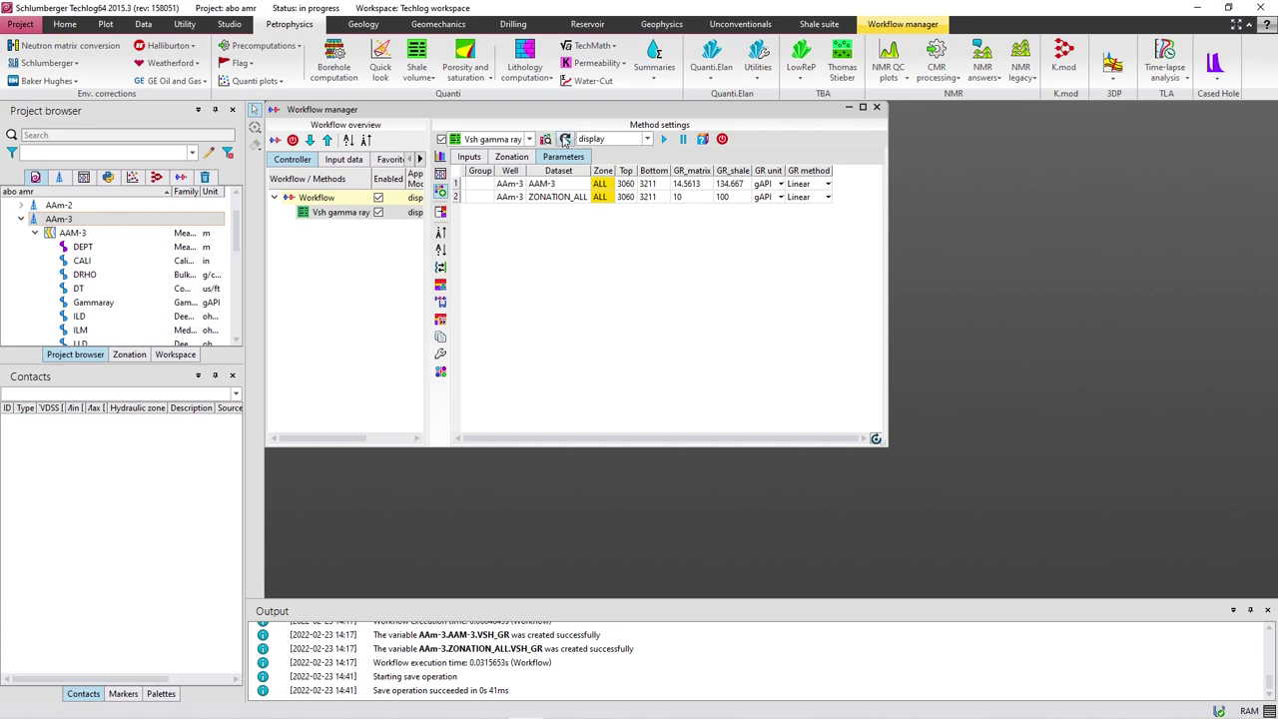
# Run the gamma-ray shale volume workflow in save-and-display mode to compute VSH_GR.
pyautogui.click(648, 139)
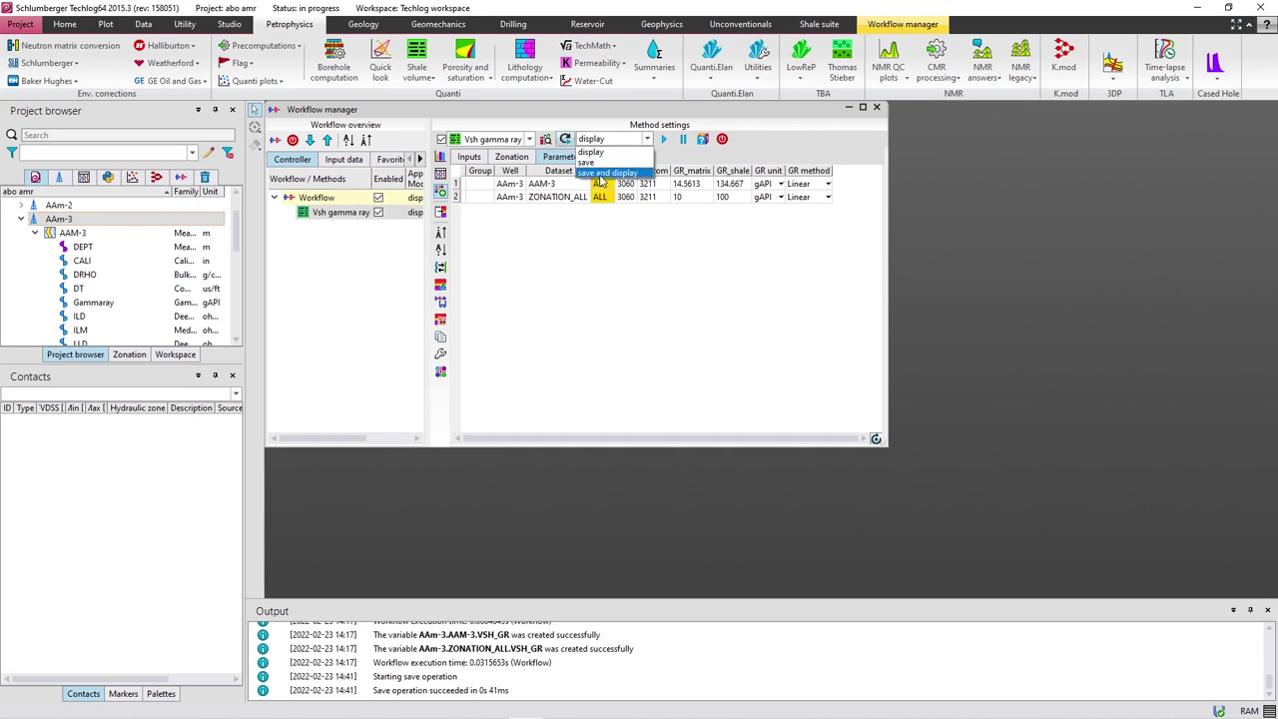
pyautogui.click(602, 174)
pyautogui.click(663, 139)
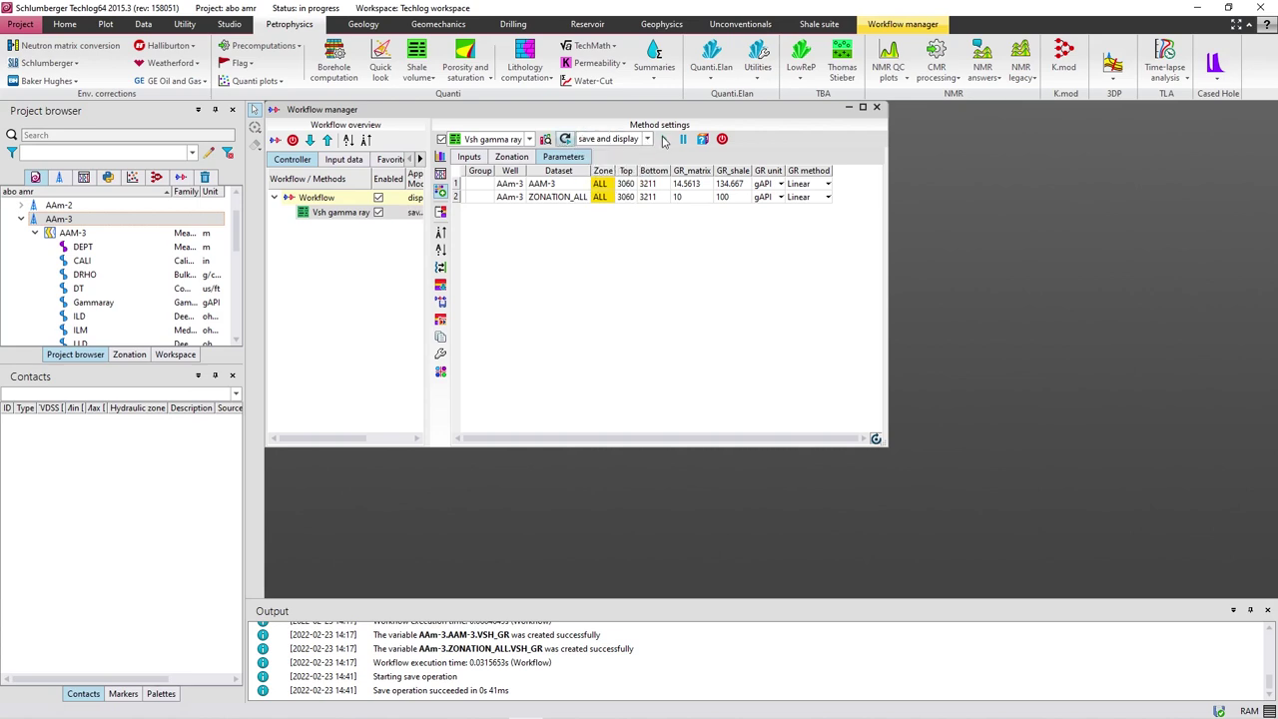
# Show the VSH_GR log full screen and change the depth scale from 1:200 to 1:5000, then back to 1:240.
pyautogui.click(1248, 107)
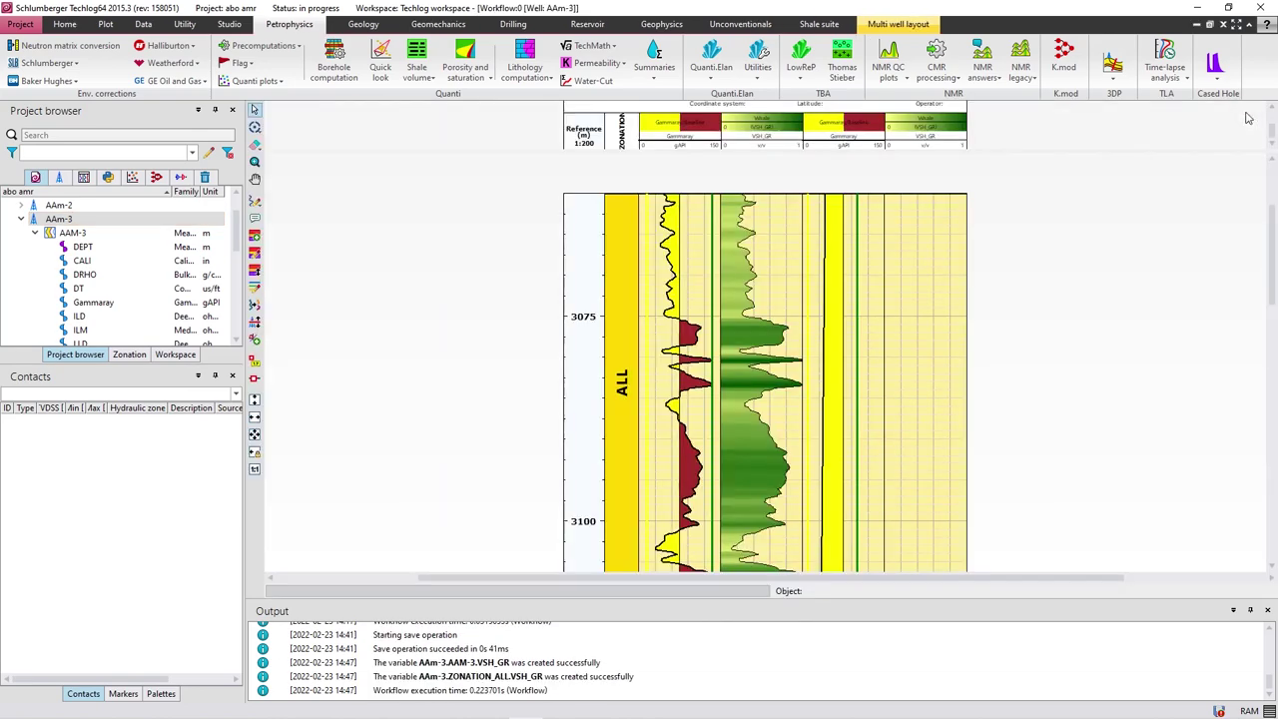
pyautogui.click(1239, 26)
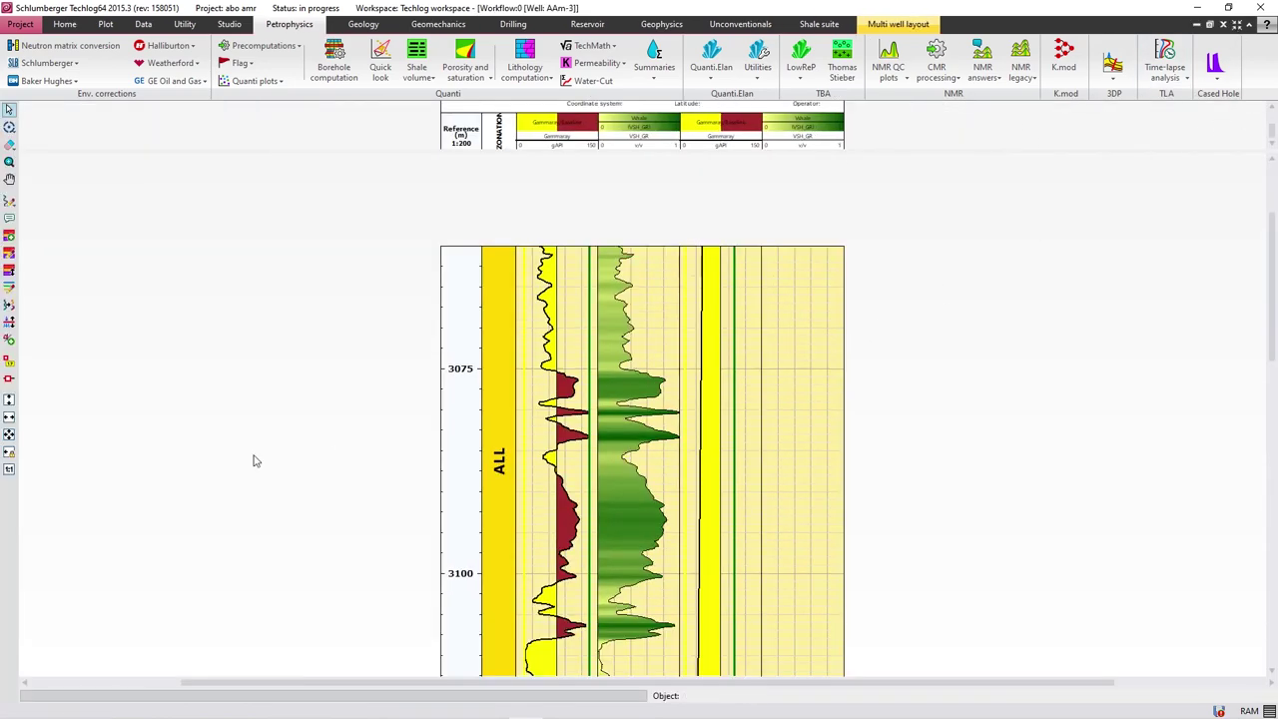
pyautogui.click(8, 420)
pyautogui.scroll(3, 419, 421)
pyautogui.scroll(3, 419, 422)
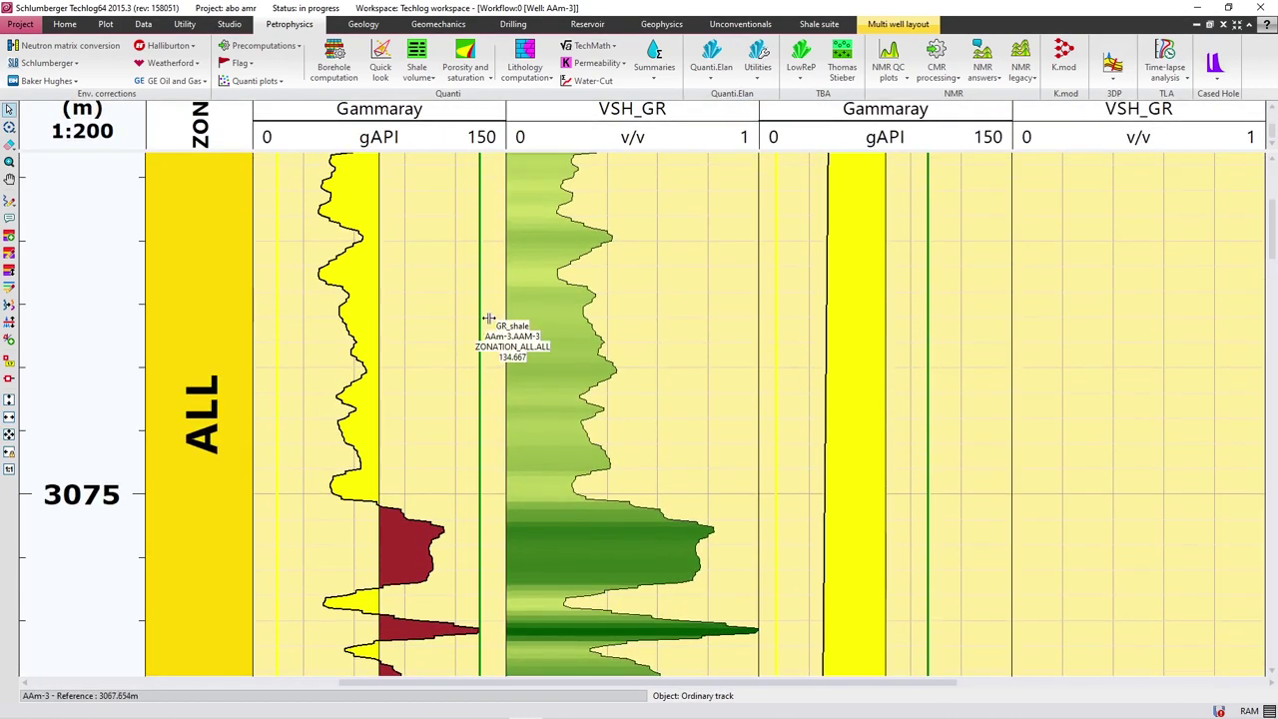
pyautogui.moveTo(286, 404)
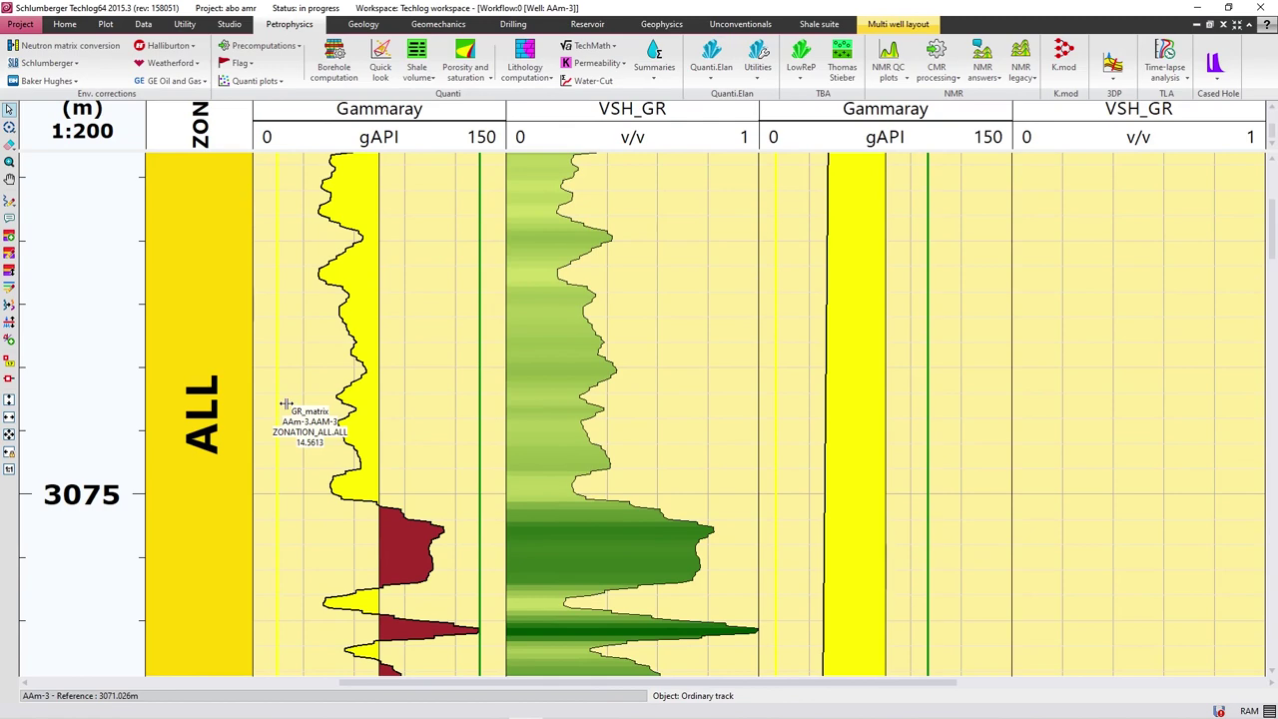
pyautogui.scroll(-3, 286, 404)
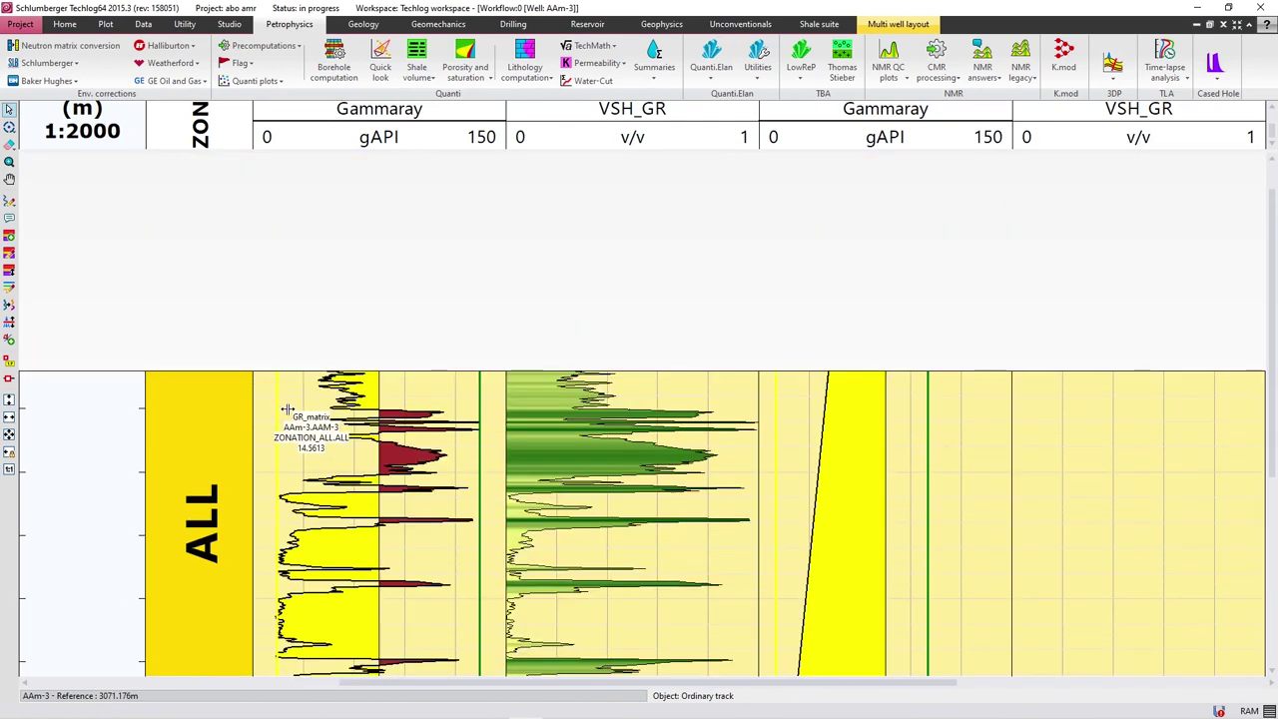
pyautogui.scroll(-1, 286, 410)
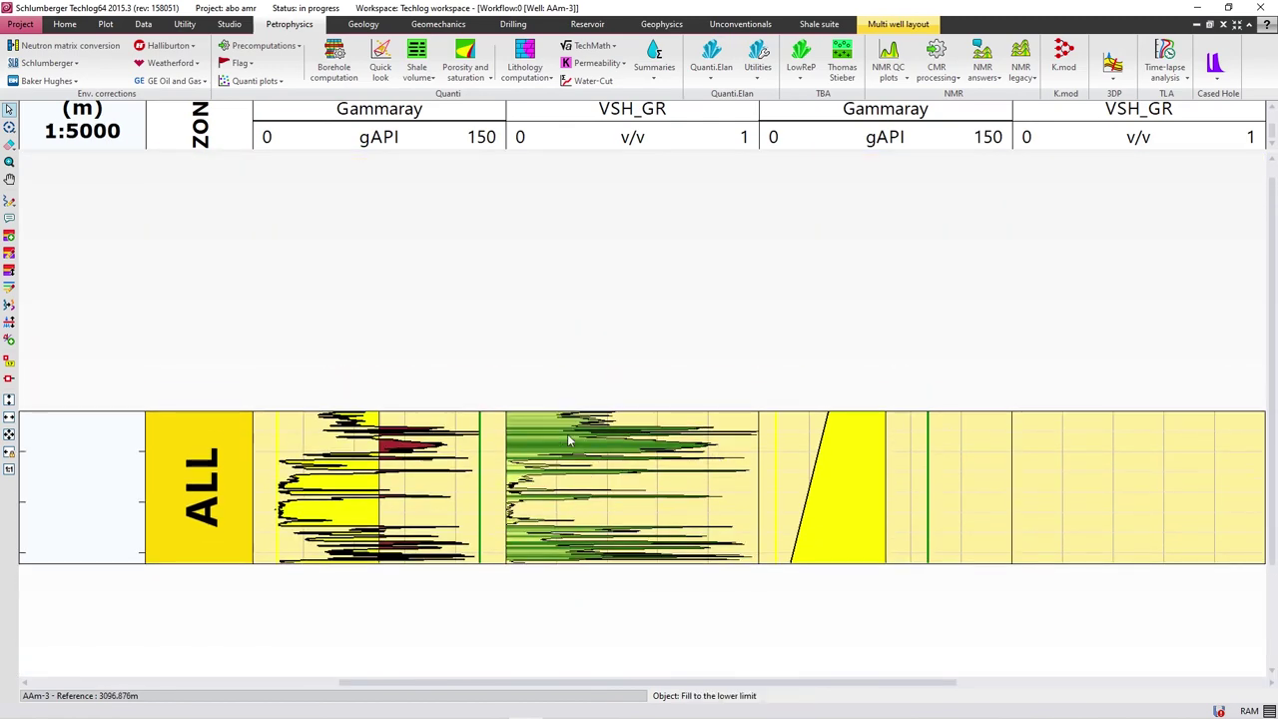
pyautogui.scroll(4, 564, 450)
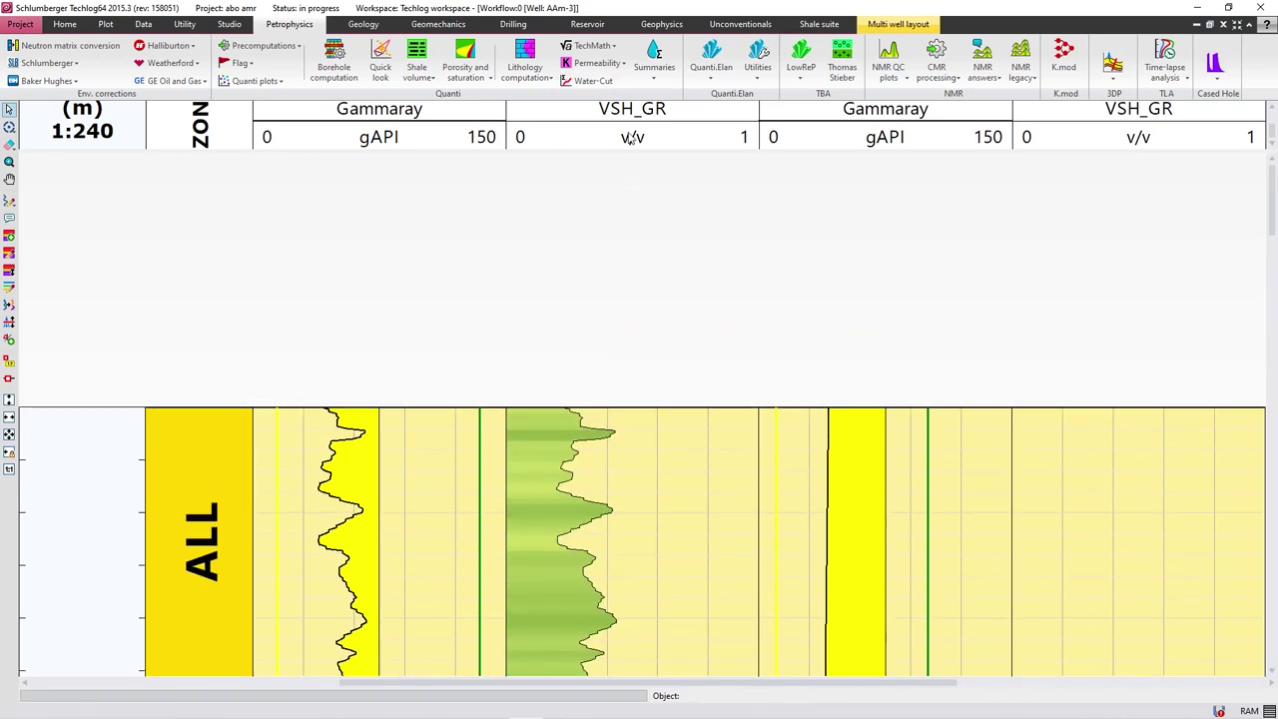
pyautogui.scroll(2, 630, 209)
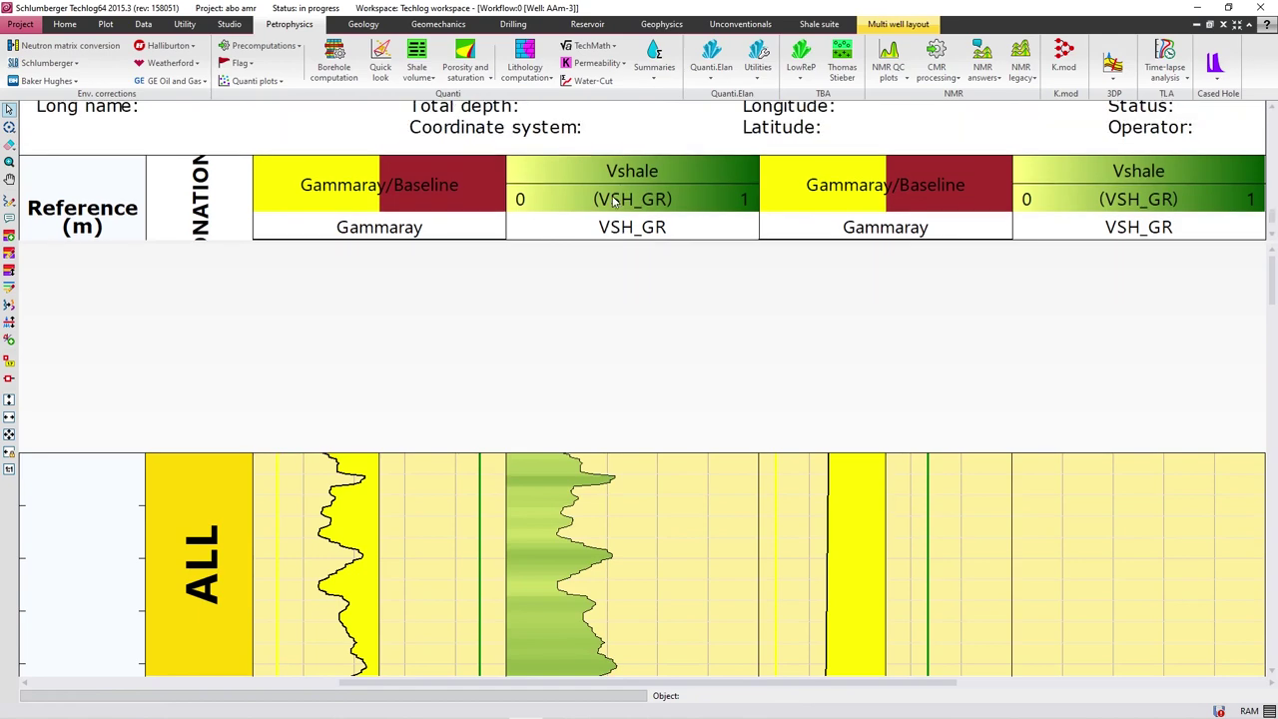
pyautogui.scroll(-3, 570, 433)
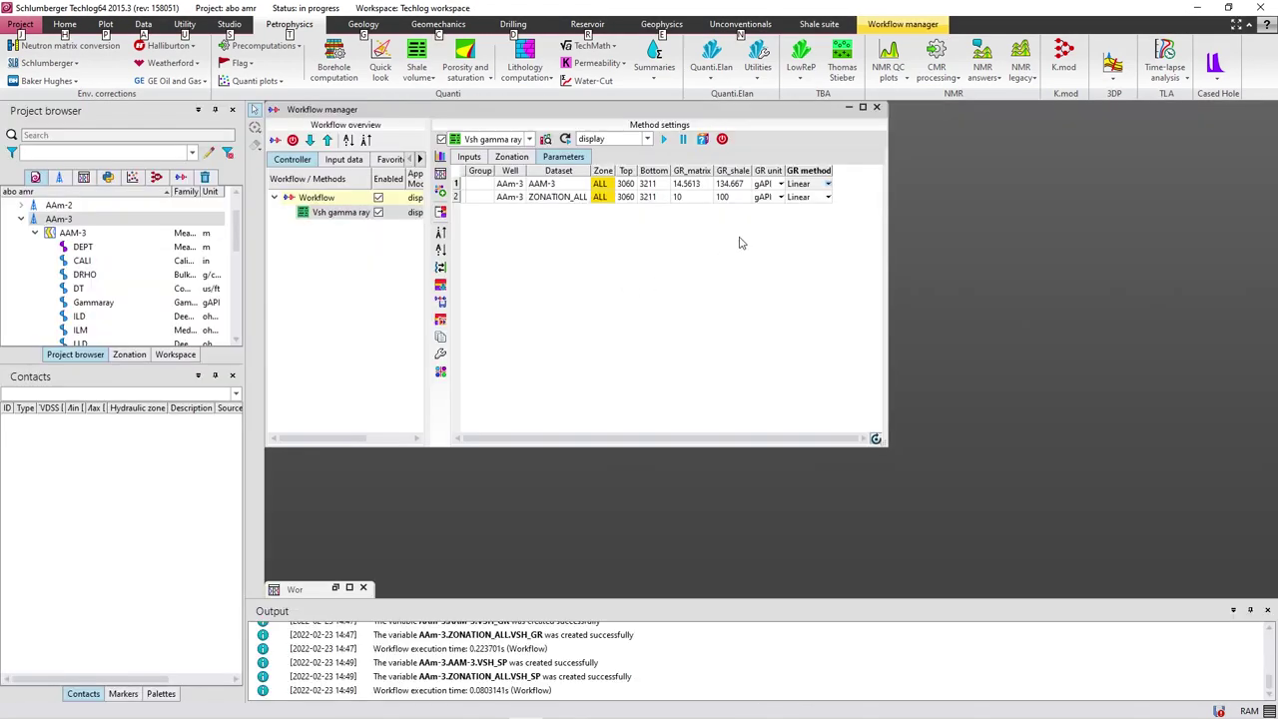
# List the GR methods (Linear, Clavier, Larionov, Stieber), then switch to the Vshale formula whiteboard.
pyautogui.click(826, 185)
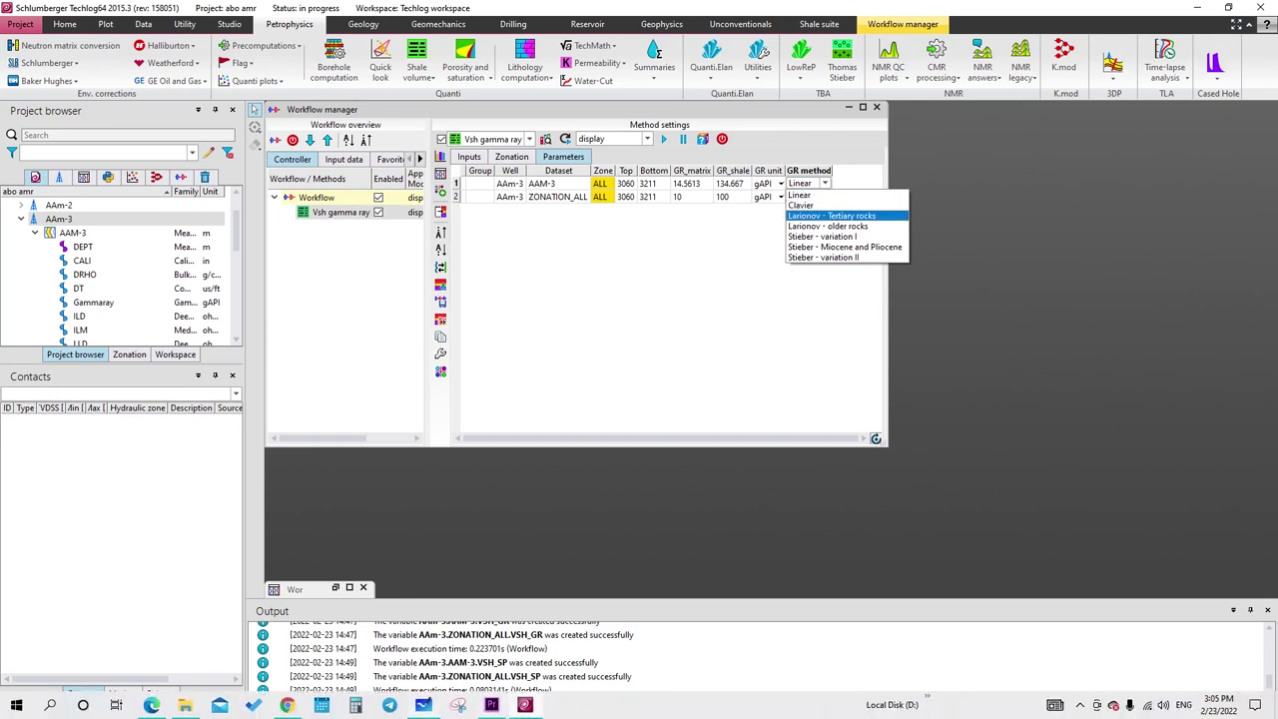
pyautogui.click(457, 704)
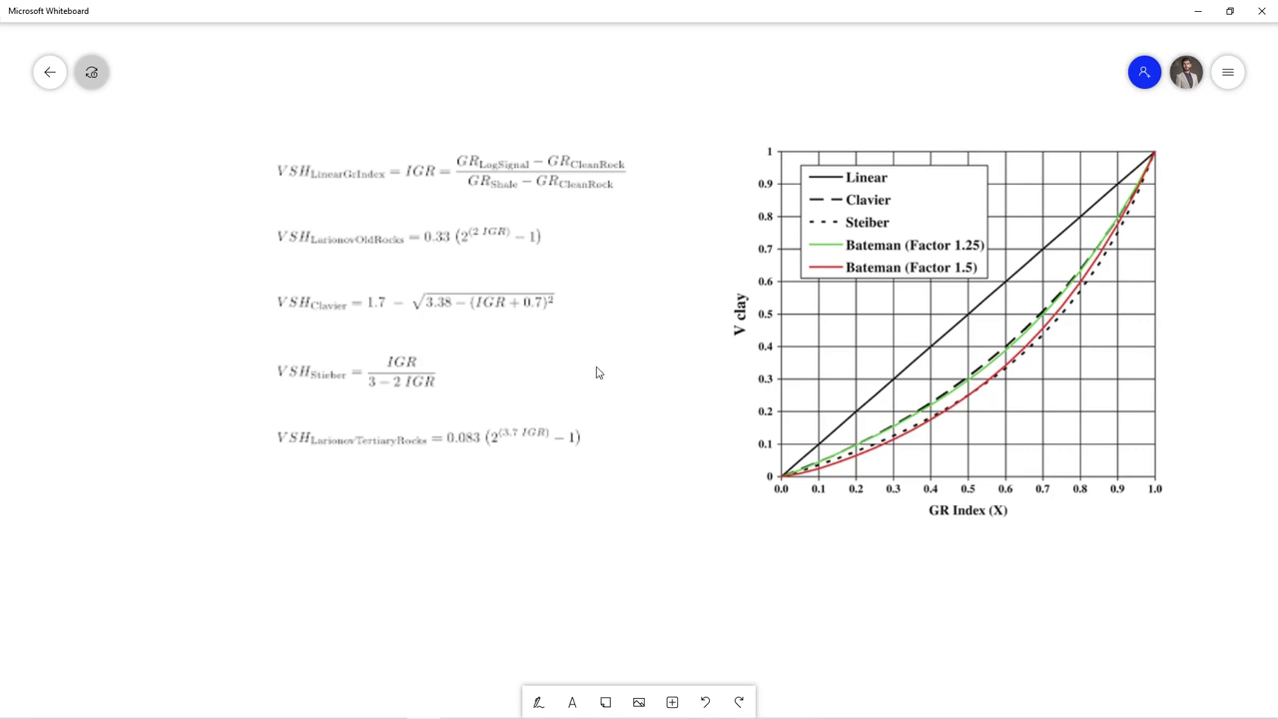
# Scroll through the Vshale equations and the Linear/Clavier/Steiber/Bateman GR index chart.
pyautogui.scroll(-4, 566, 485)
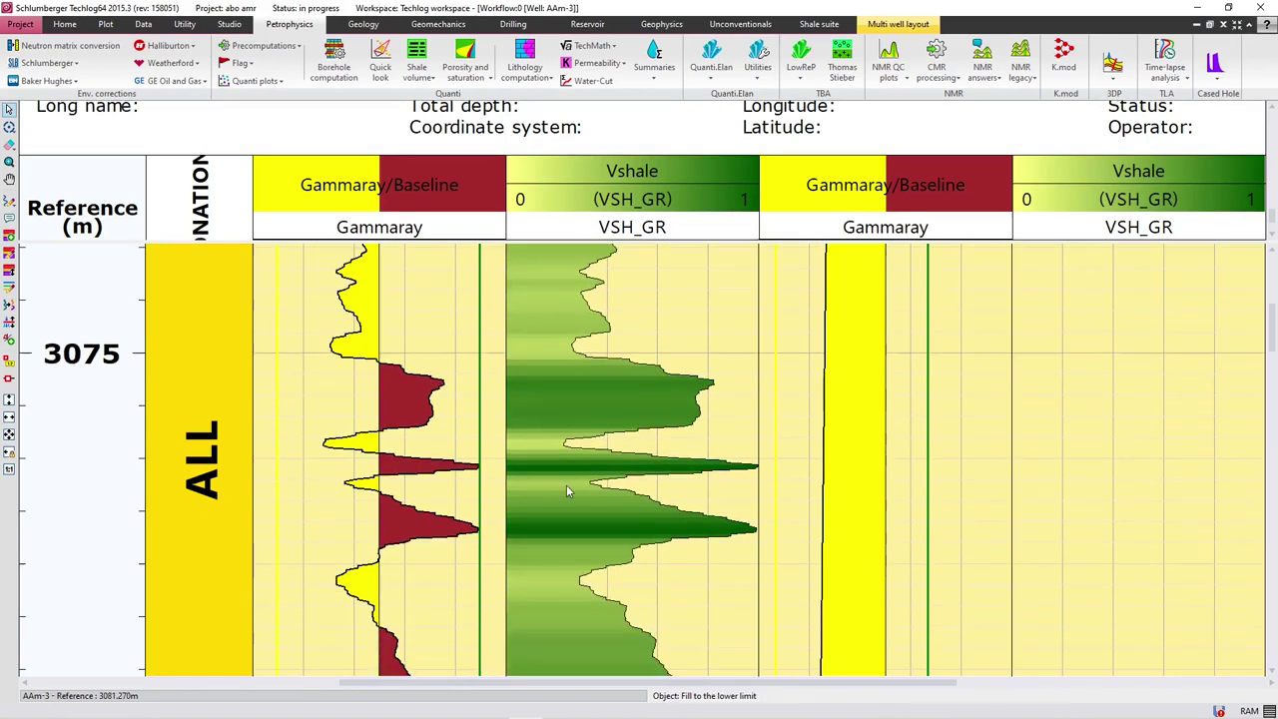
# Close the AAm-3 log view and the gamma-ray workflow without saving it.
pyautogui.click(1198, 25)
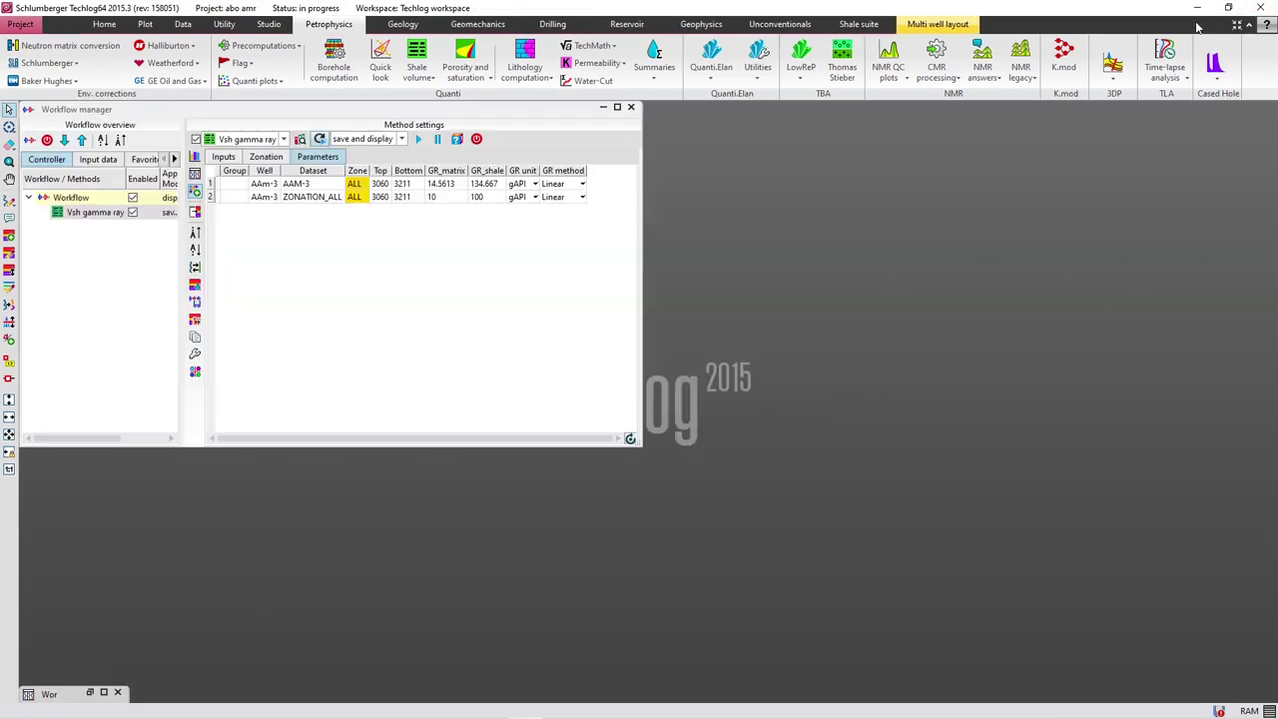
pyautogui.click(630, 107)
pyautogui.click(647, 367)
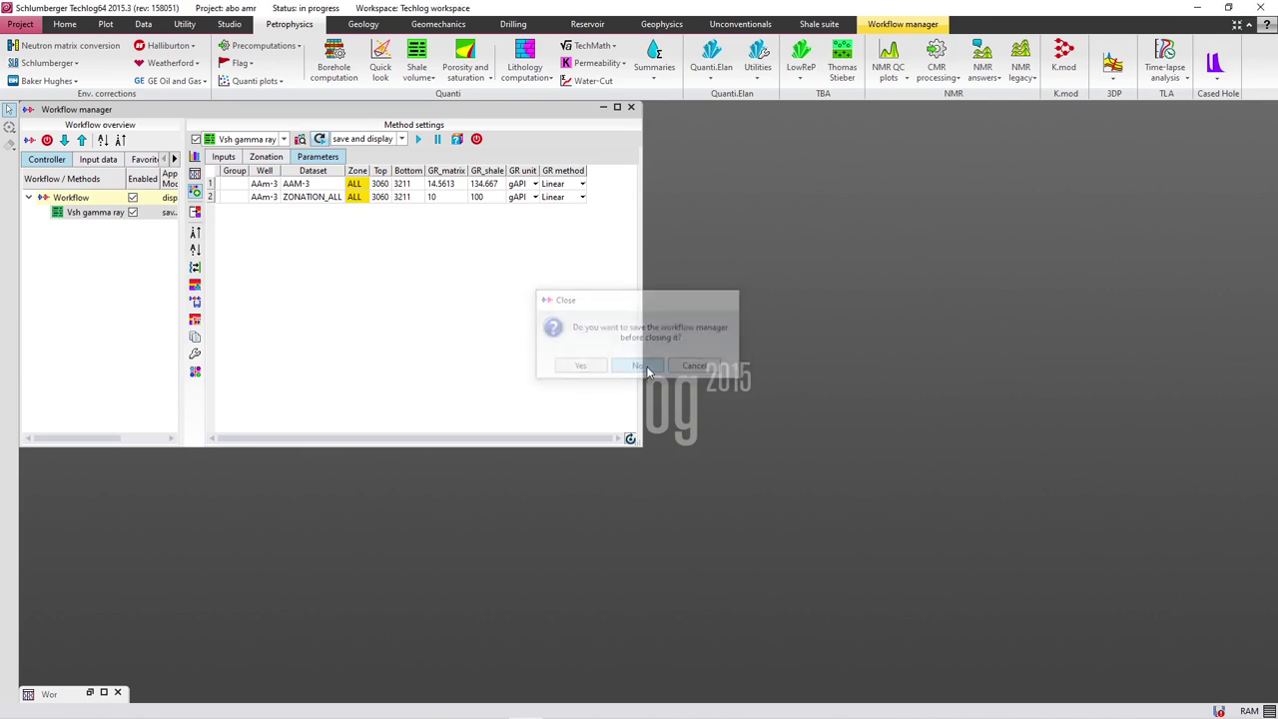
# Create a Vsh spontaneous potential method for well AAm-3 using SP as input.
pyautogui.click(418, 72)
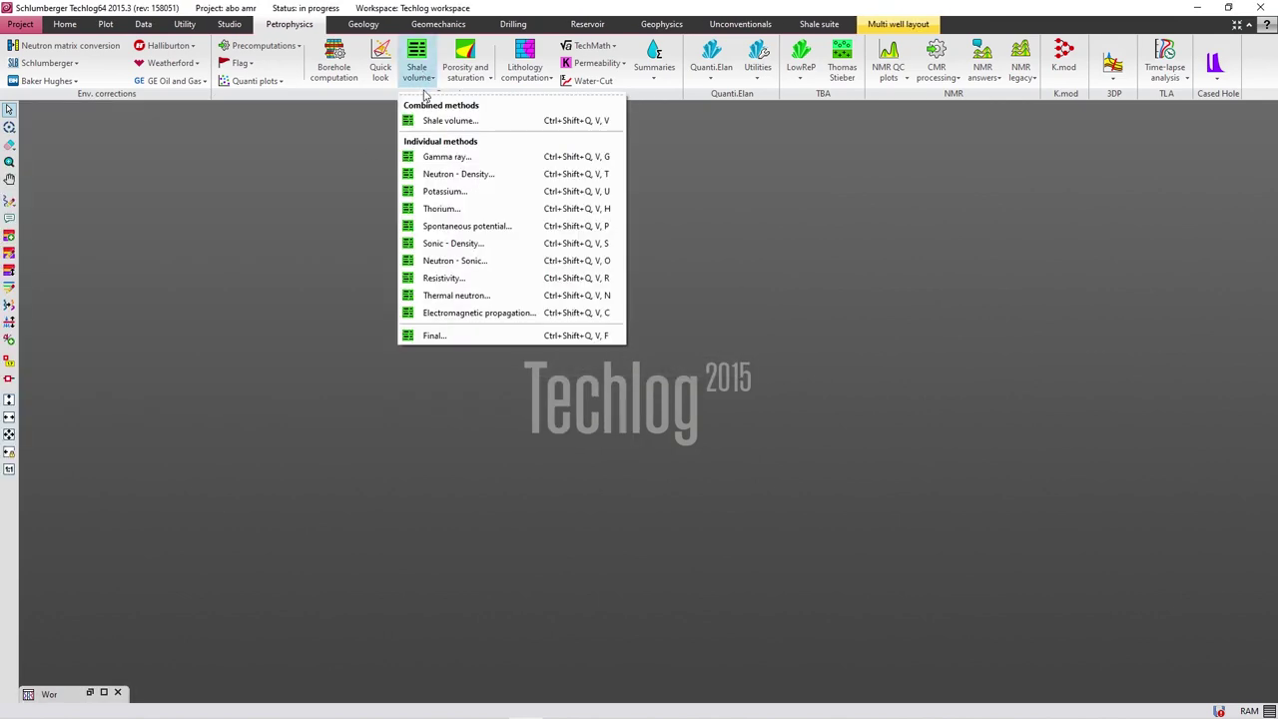
pyautogui.click(449, 226)
pyautogui.click(330, 316)
pyautogui.scroll(-2, 527, 366)
pyautogui.scroll(-6, 527, 367)
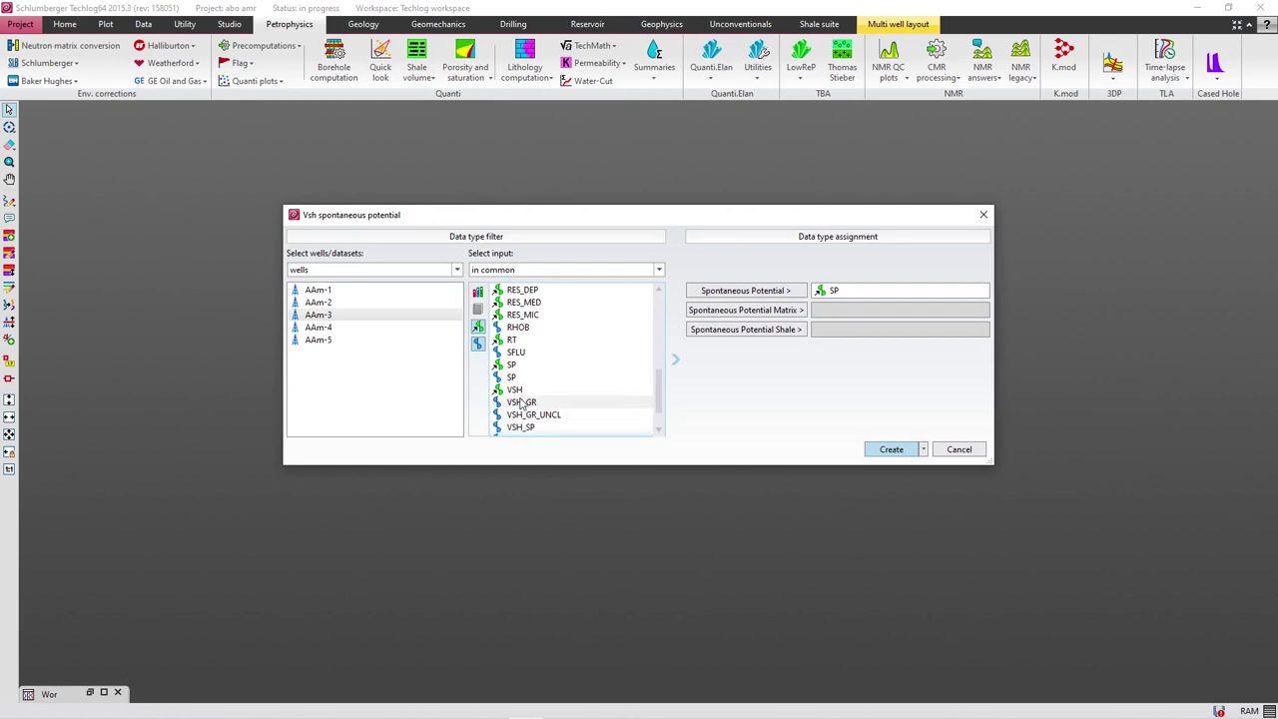
pyautogui.click(599, 364)
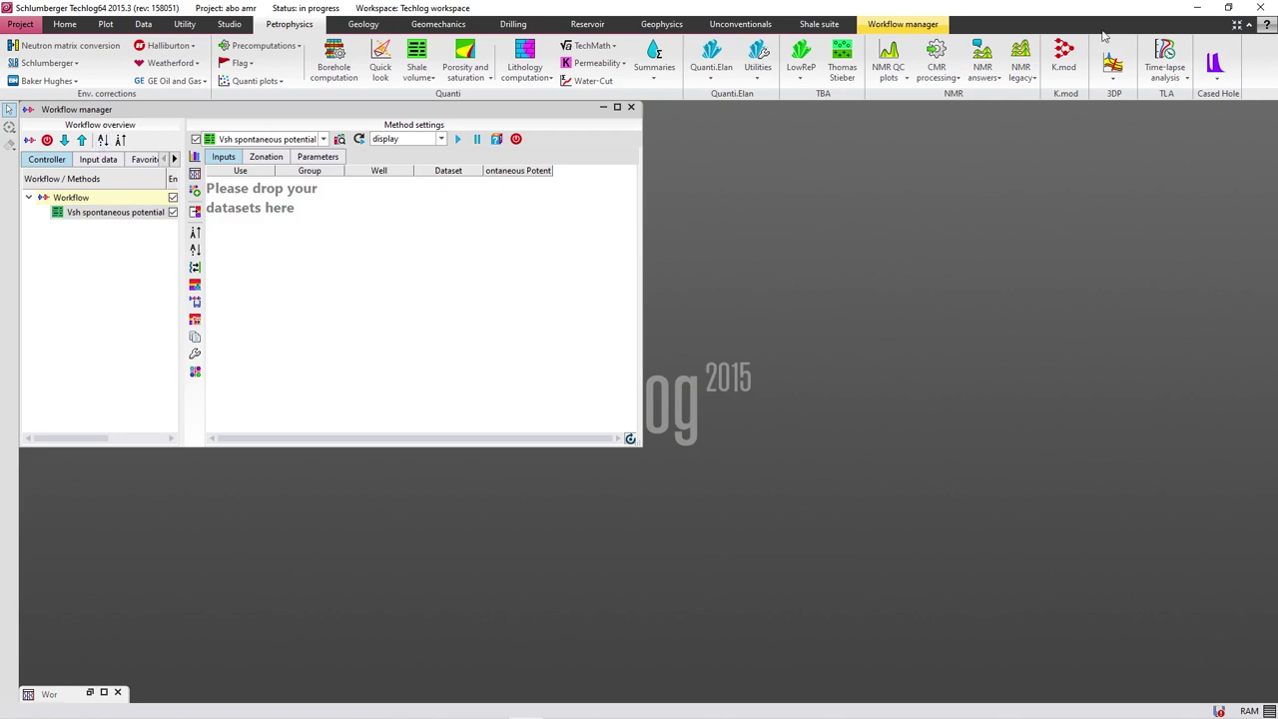
# Add well AAm-3 to the method inputs and review its zonation and SP_matrix/SP_shale parameters.
pyautogui.click(1236, 24)
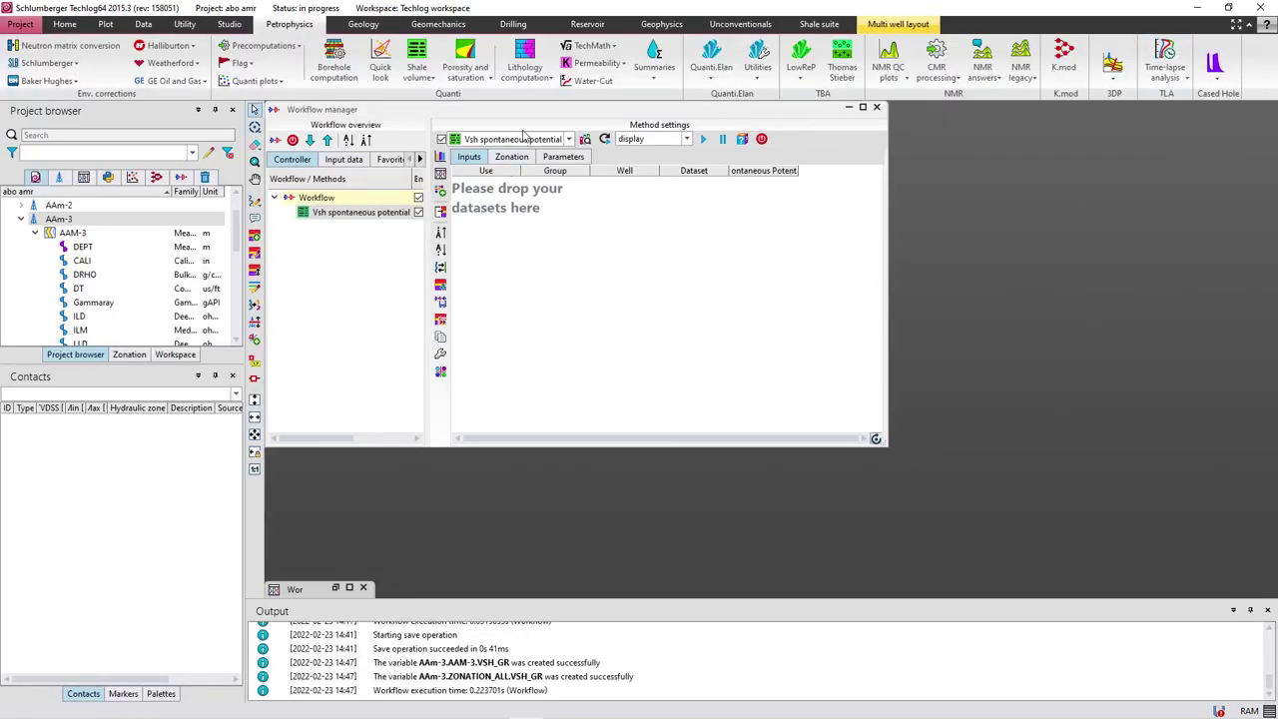
pyautogui.moveTo(85, 221); pyautogui.dragTo(548, 217)
pyautogui.click(513, 161)
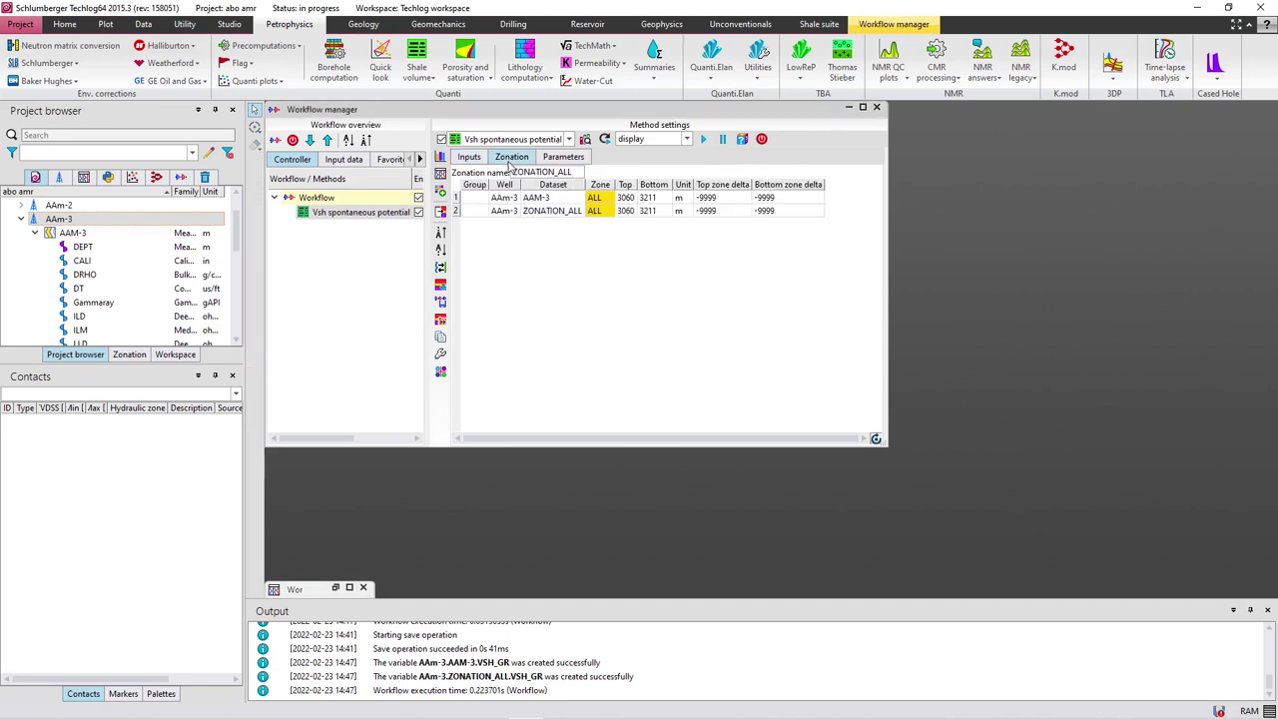
pyautogui.click(565, 157)
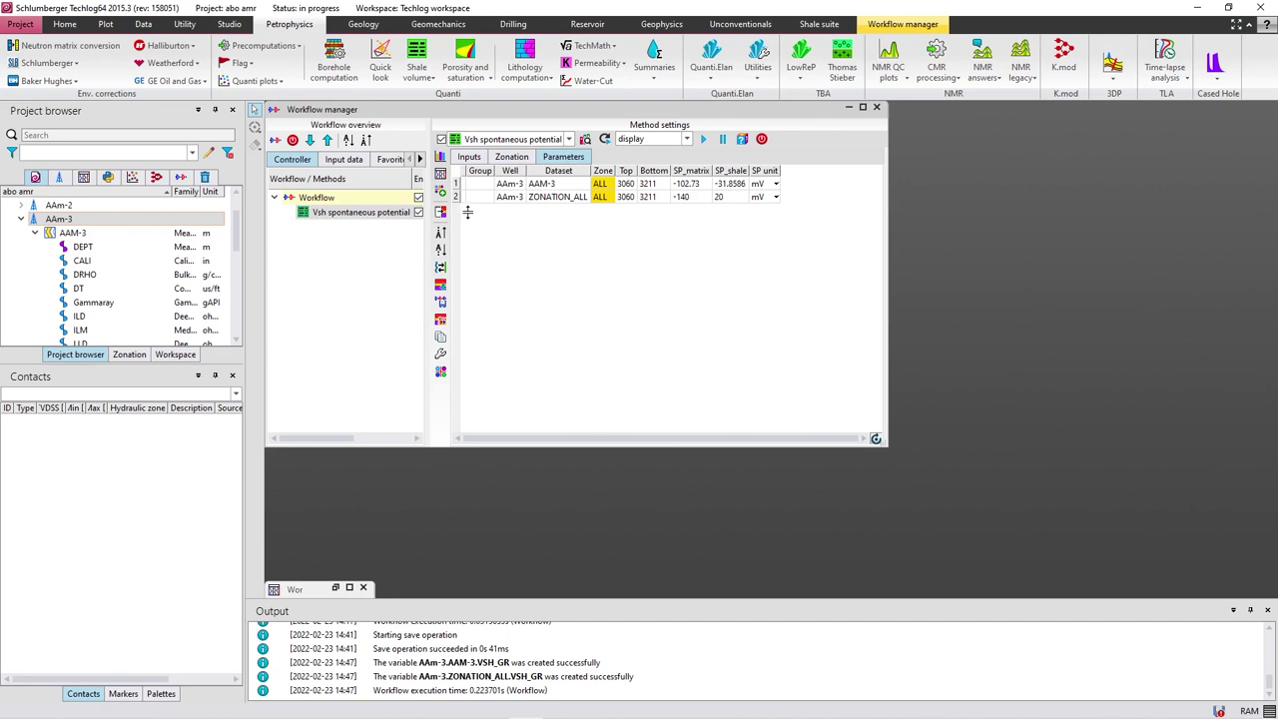
# Run the SP shale volume method in save-and-display mode to create VSH_SP.
pyautogui.click(604, 140)
pyautogui.click(685, 140)
pyautogui.click(659, 173)
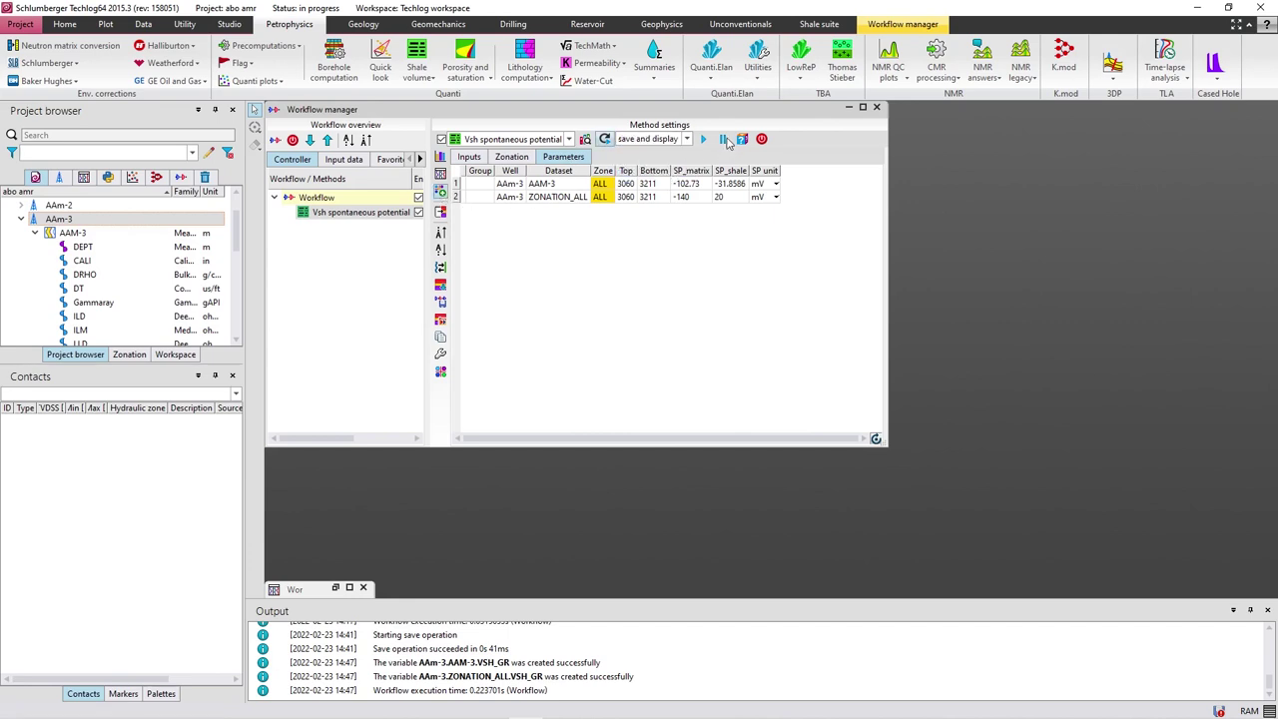
pyautogui.click(705, 141)
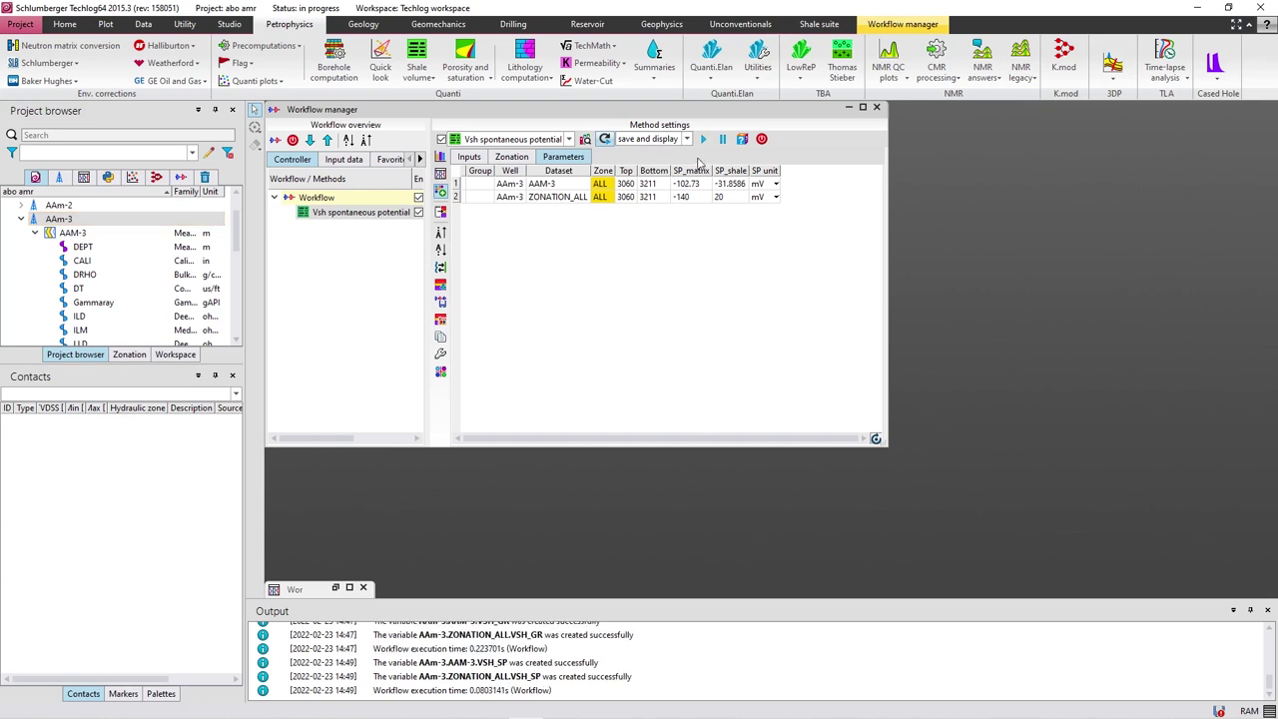
# Restore and maximize the AAm-3 log view, zoom in, and scroll through the SP and VSH_SP tracks.
pyautogui.doubleClick(295, 591)
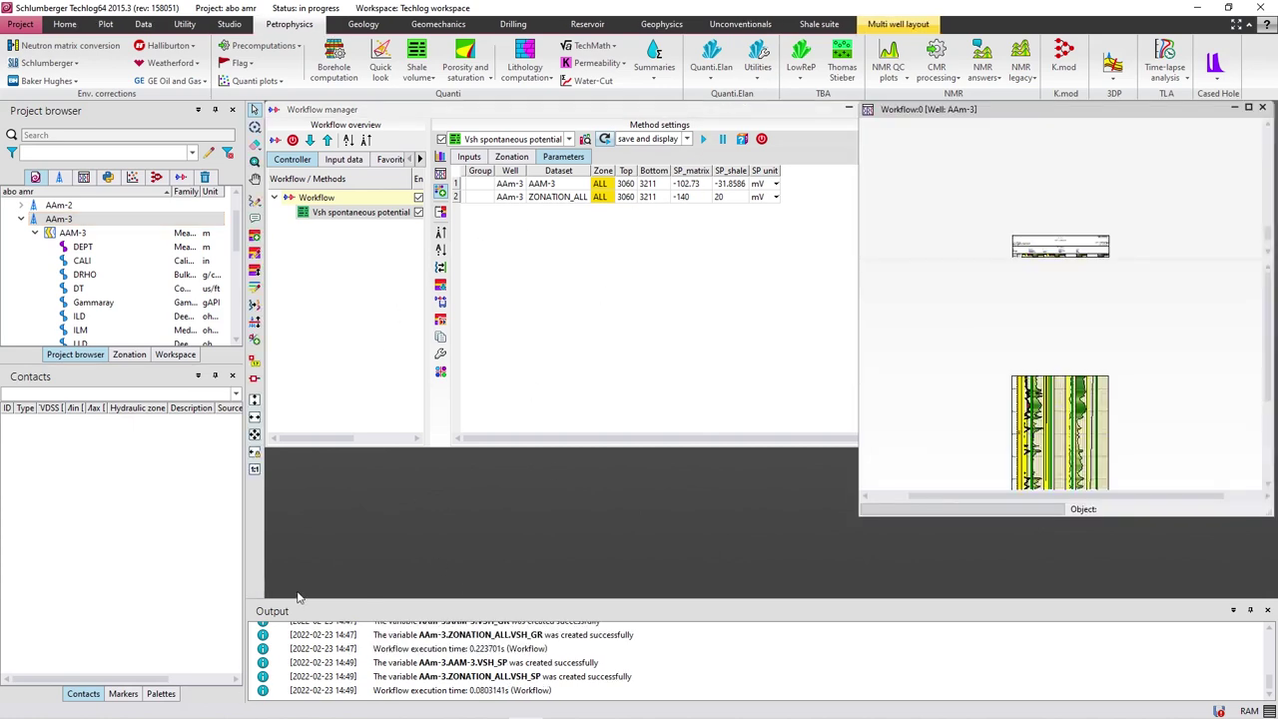
pyautogui.click(1249, 107)
pyautogui.click(255, 417)
pyautogui.scroll(-5, 643, 429)
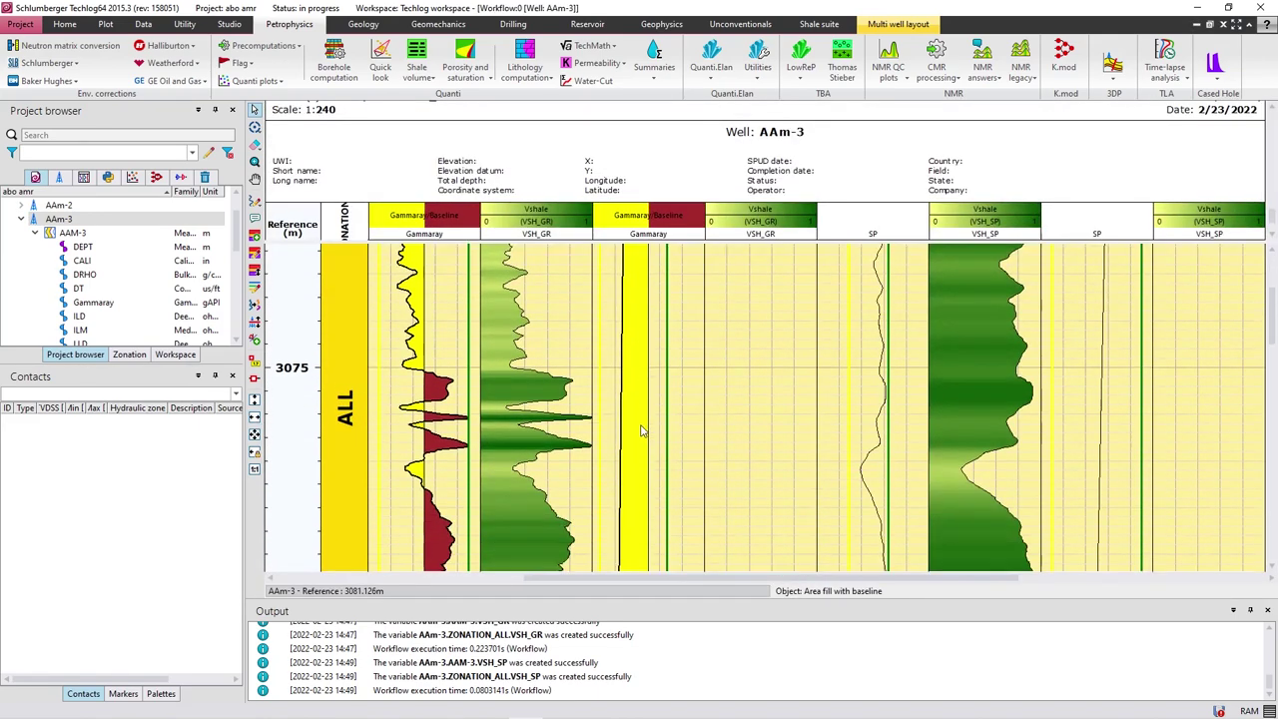
pyautogui.scroll(-2, 887, 283)
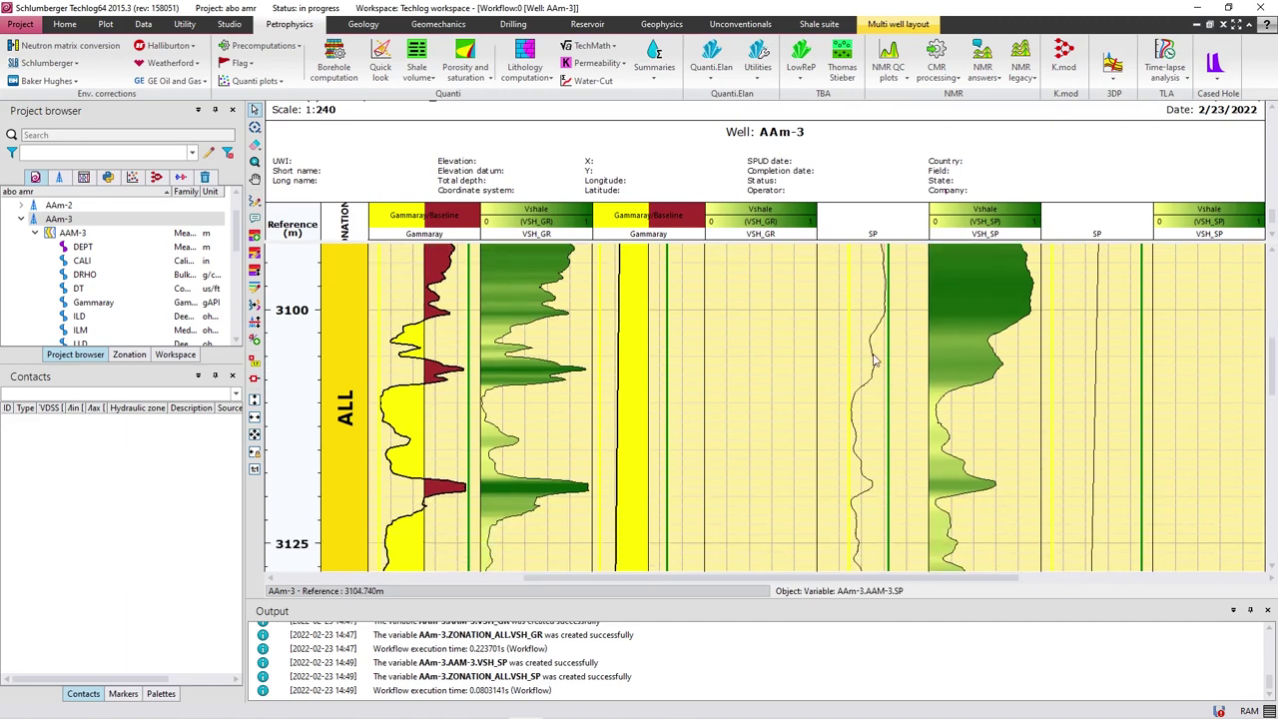
pyautogui.moveTo(902, 302)
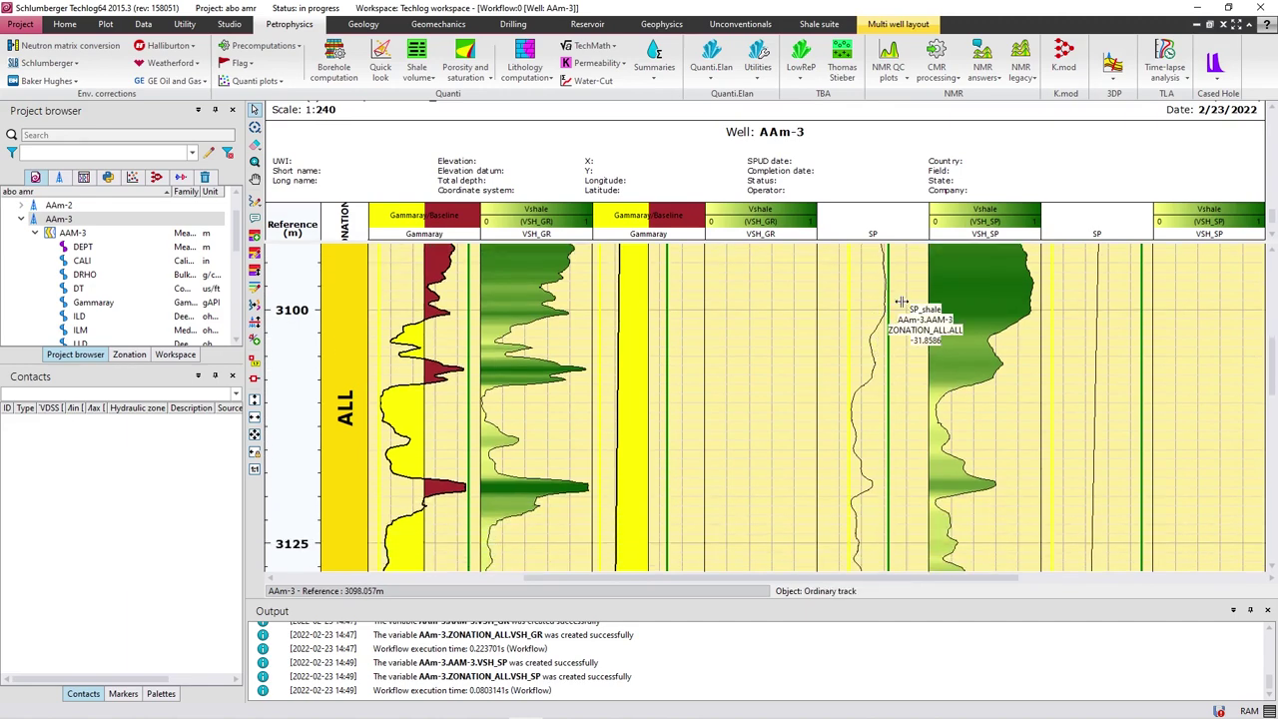
pyautogui.moveTo(860, 316)
pyautogui.scroll(-8, 861, 315)
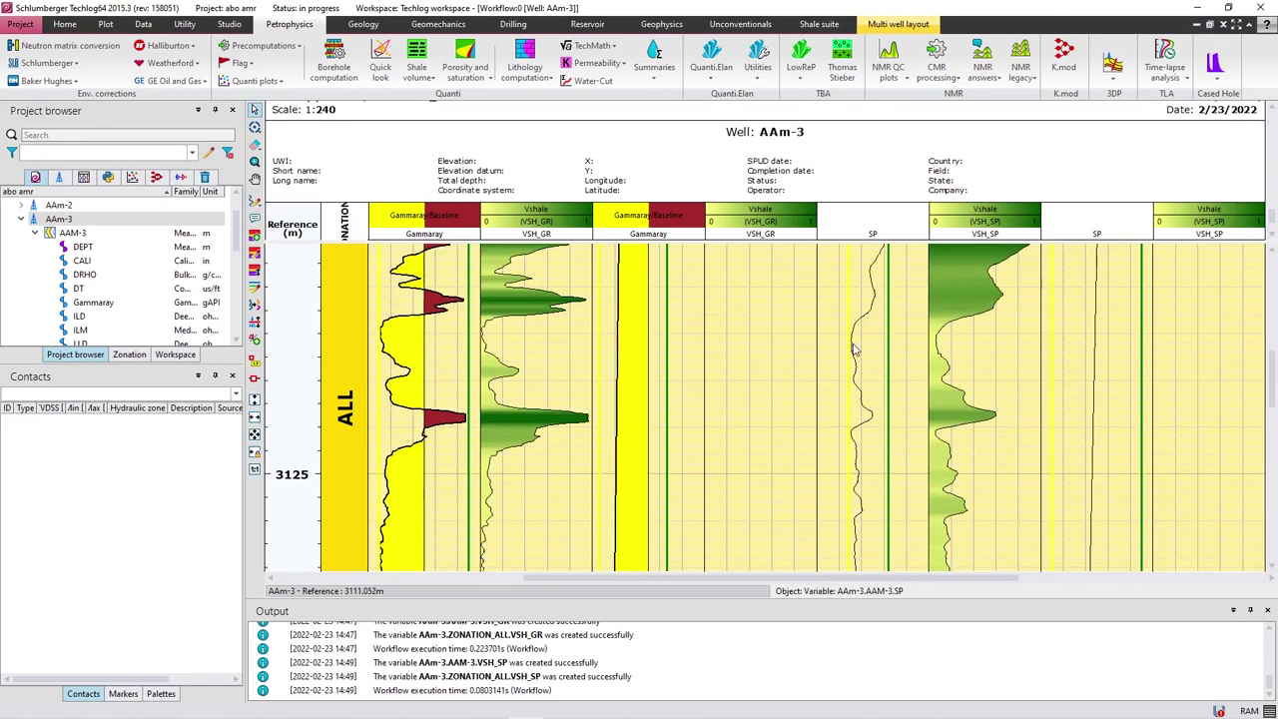
pyautogui.scroll(3, 861, 519)
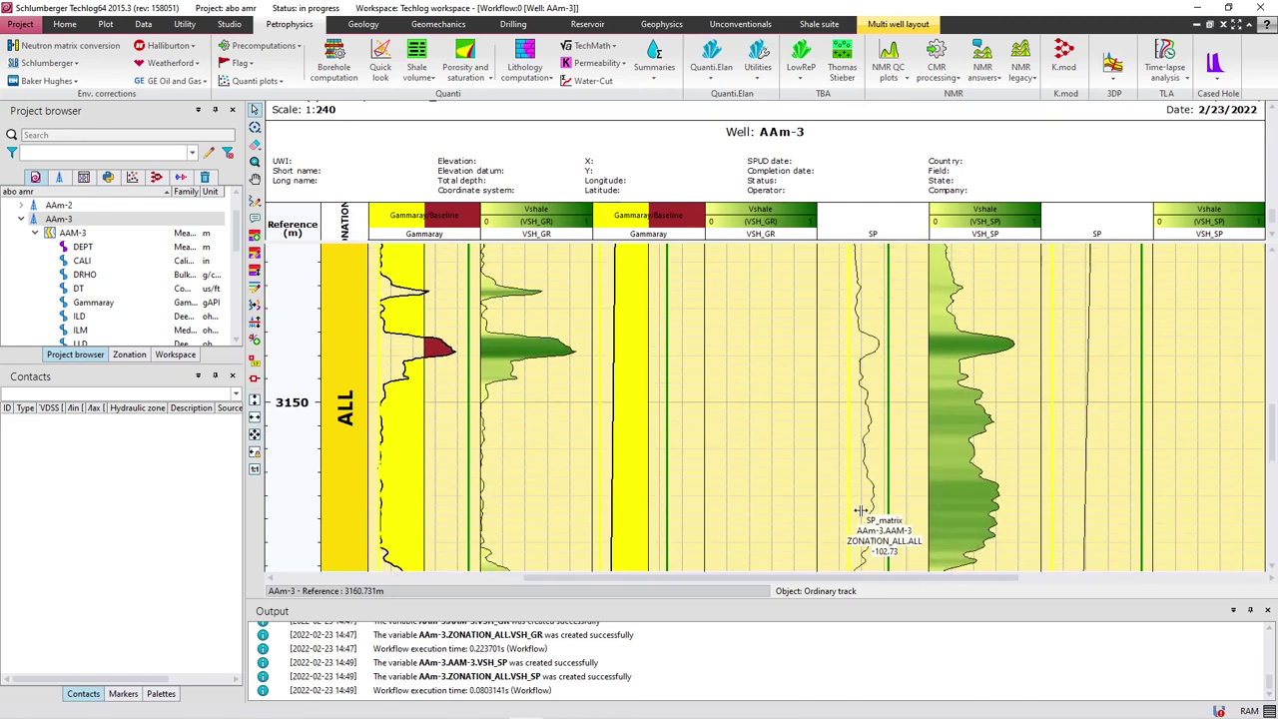
pyautogui.scroll(5, 897, 392)
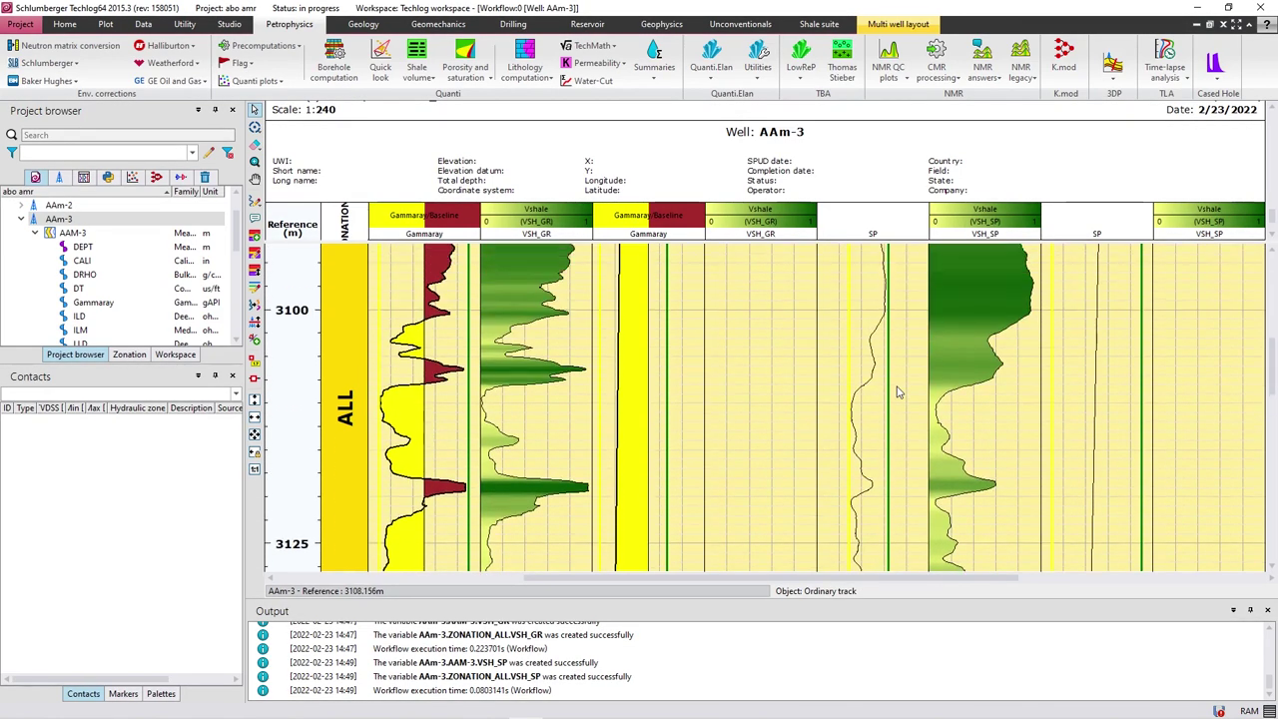
pyautogui.scroll(1, 897, 392)
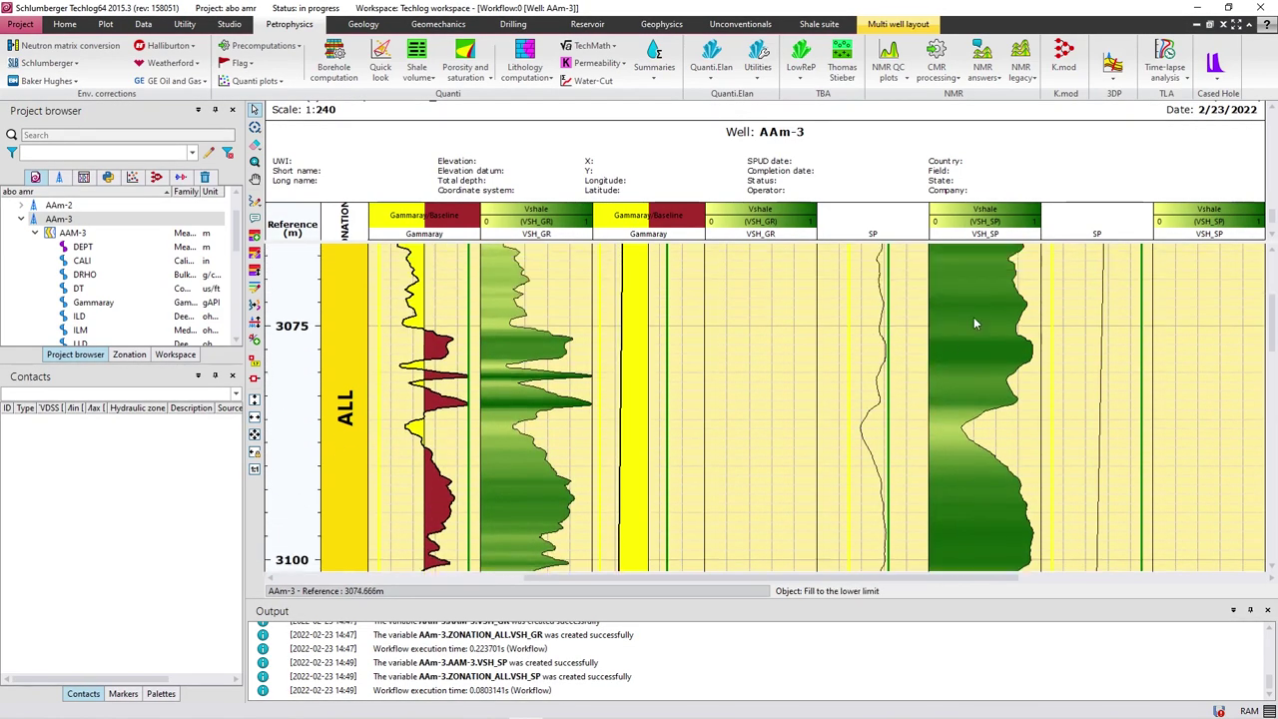